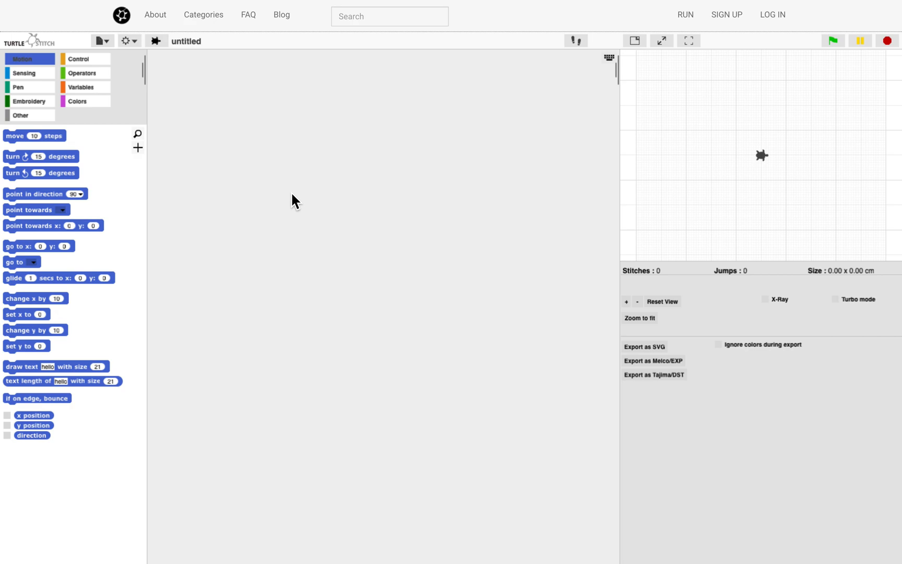
Create variable graphic and a 'set graphic to list' block, run once so graphic is an empty list
{"action": "left_click", "coordinate": [105, 89]}
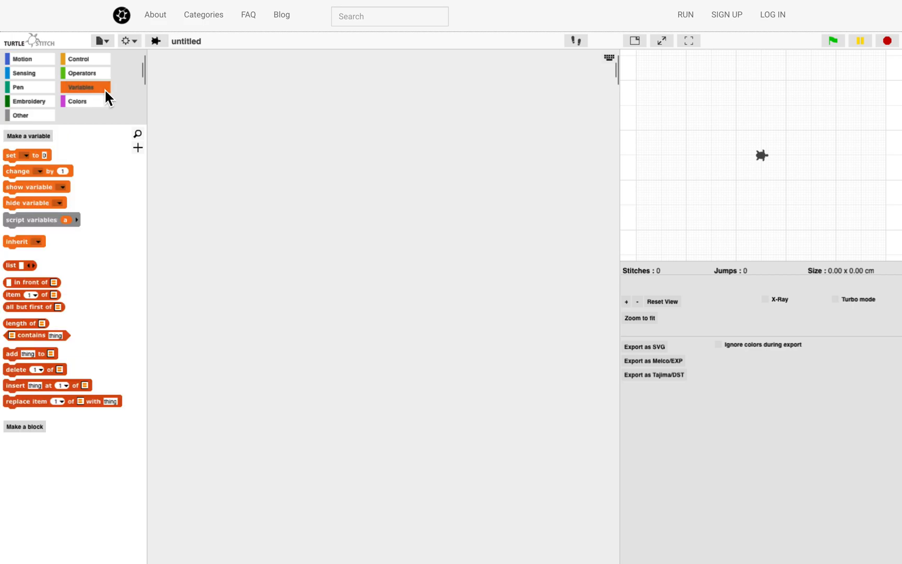
{"action": "left_click", "coordinate": [29, 136]}
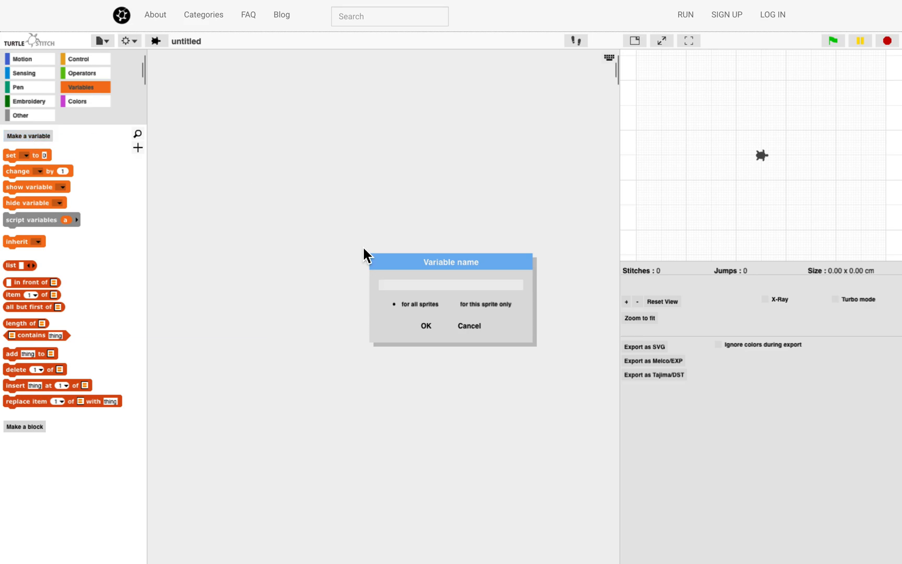
{"action": "type", "text": "graphic"}
{"action": "key", "text": "Return"}
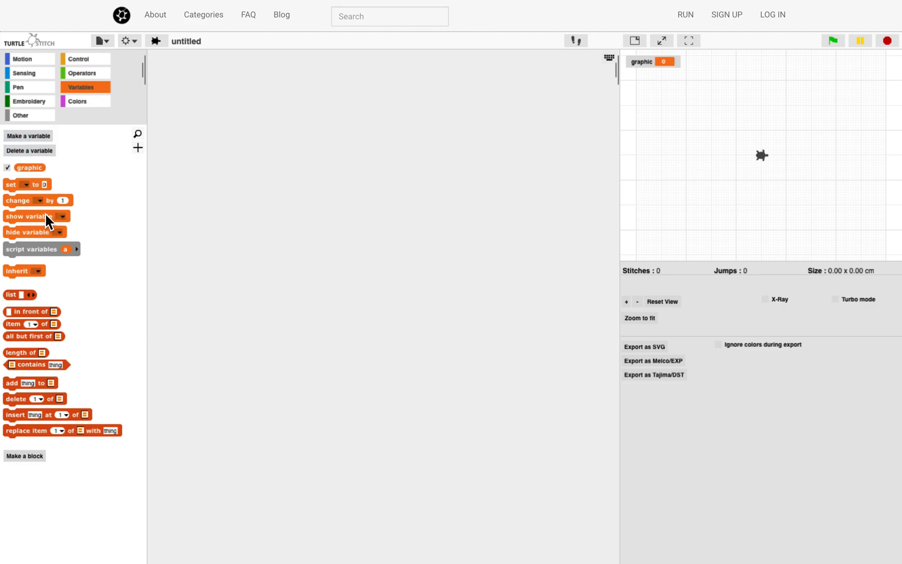
{"action": "mouse_move", "coordinate": [15, 192]}
{"action": "left_mouse_down"}
{"action": "mouse_move", "coordinate": [162, 147]}
{"action": "mouse_move", "coordinate": [200, 114]}
{"action": "left_mouse_up"}
{"action": "left_click", "coordinate": [212, 102]}
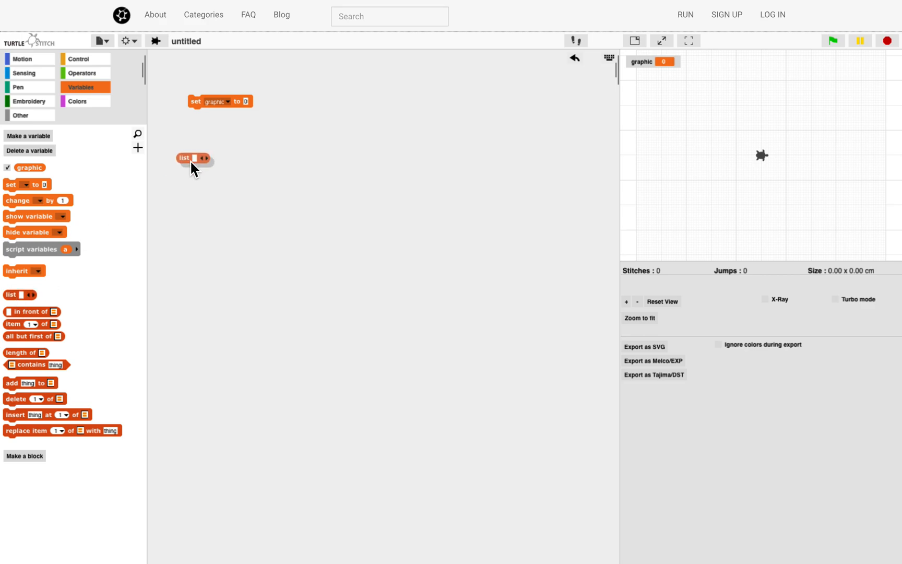
{"action": "left_click_drag", "start_coordinate": [246, 108], "coordinate": [248, 110]}
{"action": "left_click", "coordinate": [198, 106]}
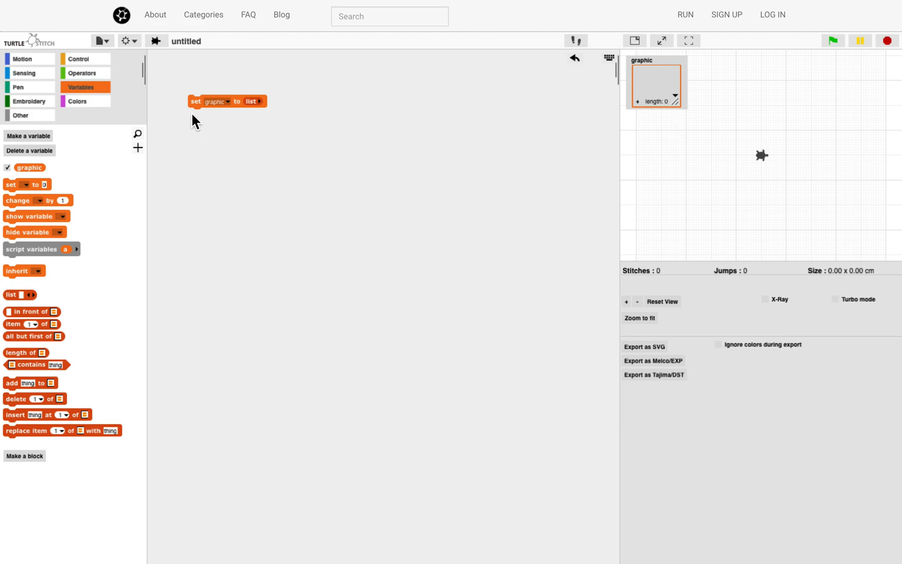
Put a 'when space key pressed' hat and a reset block above 'set graphic to list'
{"action": "left_click", "coordinate": [92, 60]}
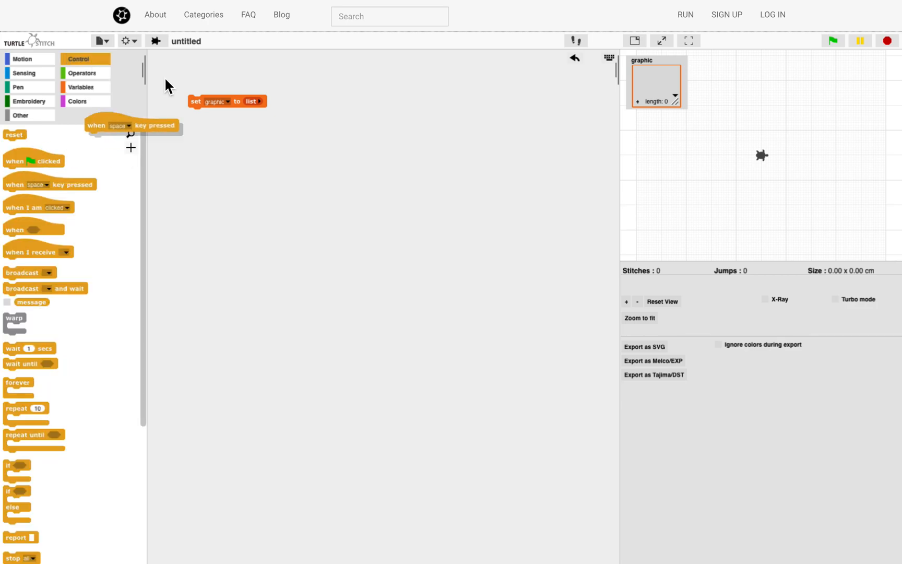
{"action": "left_click_drag", "start_coordinate": [26, 171], "coordinate": [199, 81]}
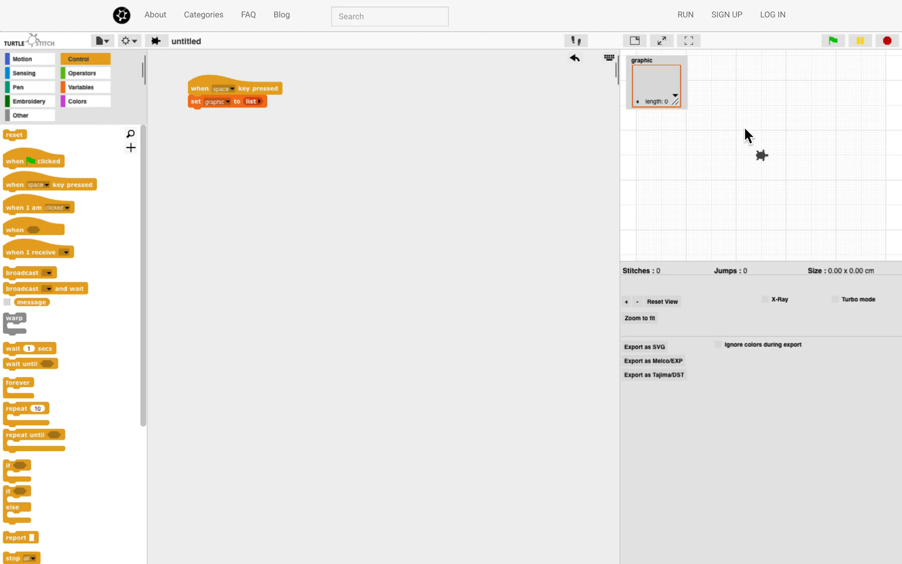
{"action": "left_click_drag", "start_coordinate": [20, 135], "coordinate": [206, 100]}
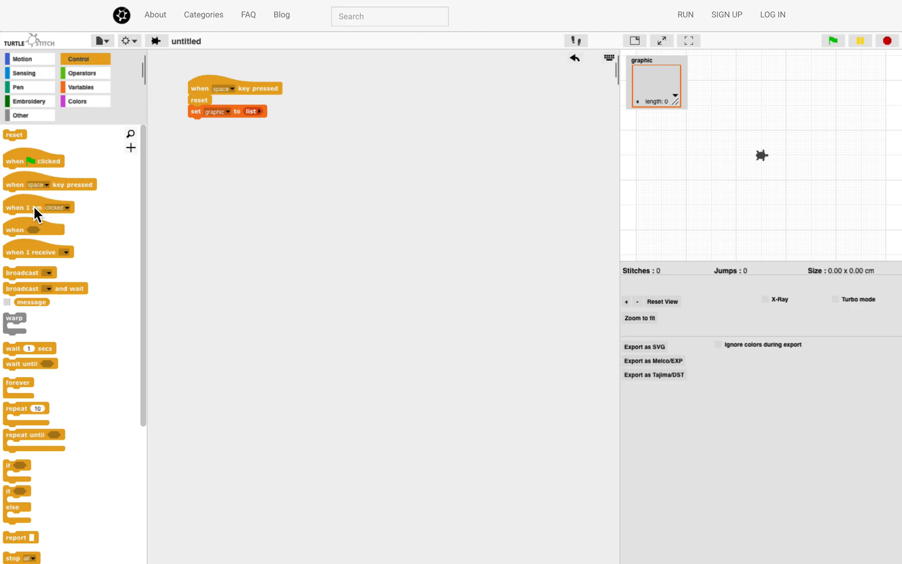
Add a left-arrow key script that points in direction 270 and then moves
{"action": "left_click_drag", "start_coordinate": [21, 189], "coordinate": [202, 174]}
{"action": "left_click", "coordinate": [229, 171]}
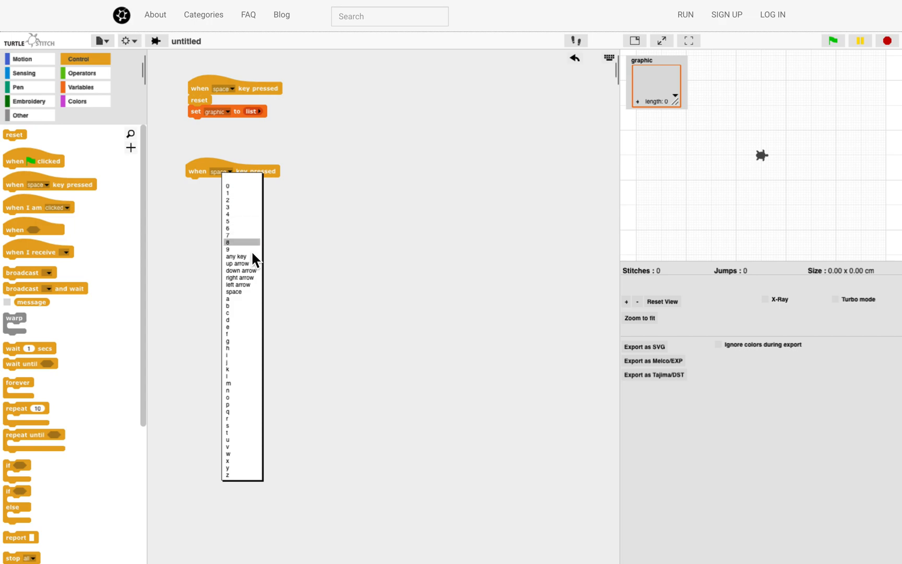
{"action": "left_click", "coordinate": [252, 284]}
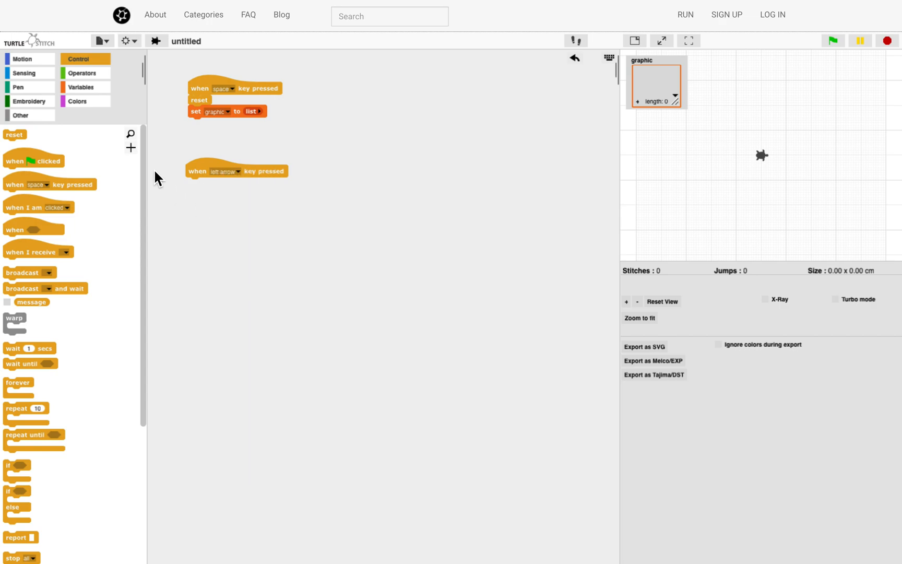
{"action": "left_click", "coordinate": [43, 64]}
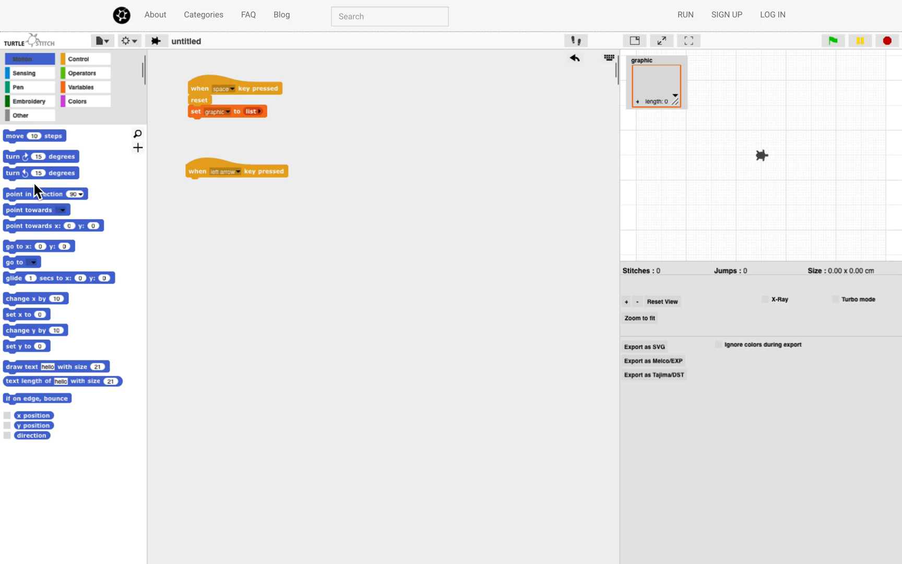
{"action": "left_click_drag", "start_coordinate": [17, 200], "coordinate": [204, 196]}
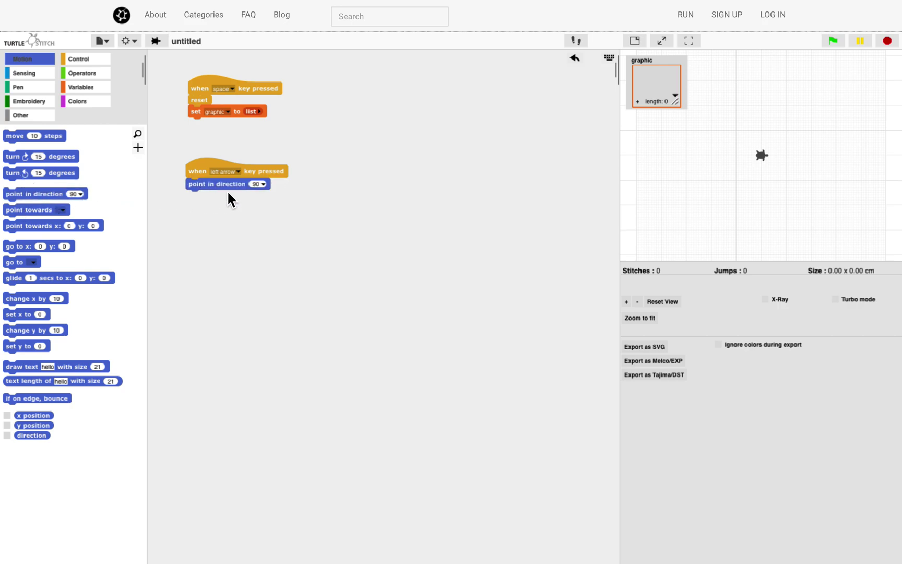
{"action": "left_click", "coordinate": [263, 184]}
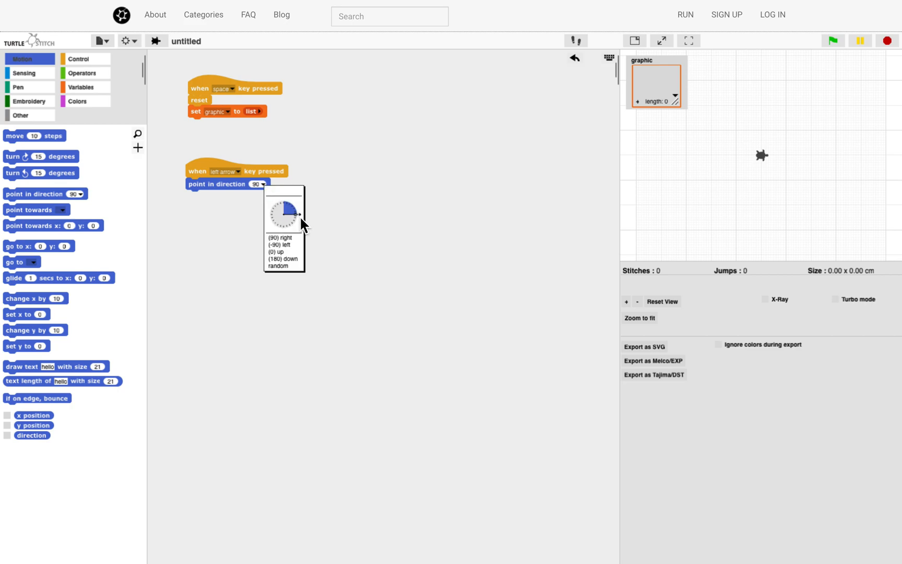
{"action": "left_click_drag", "start_coordinate": [299, 216], "coordinate": [272, 226]}
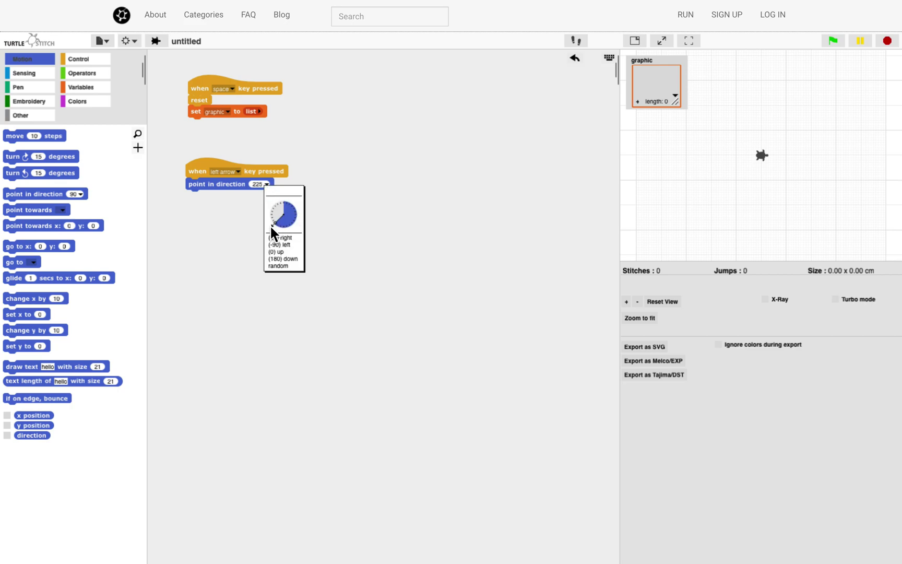
{"action": "left_click", "coordinate": [231, 239]}
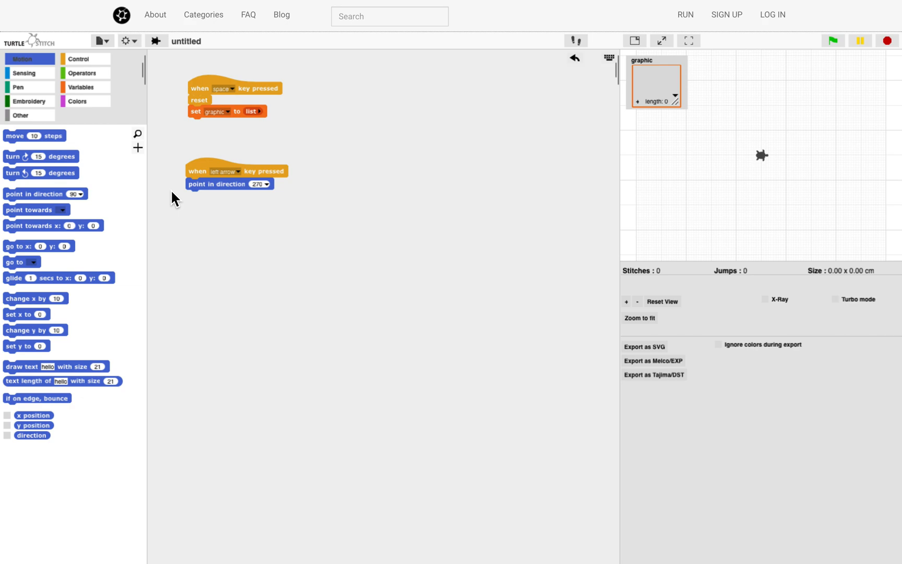
{"action": "left_click_drag", "start_coordinate": [21, 138], "coordinate": [204, 203]}
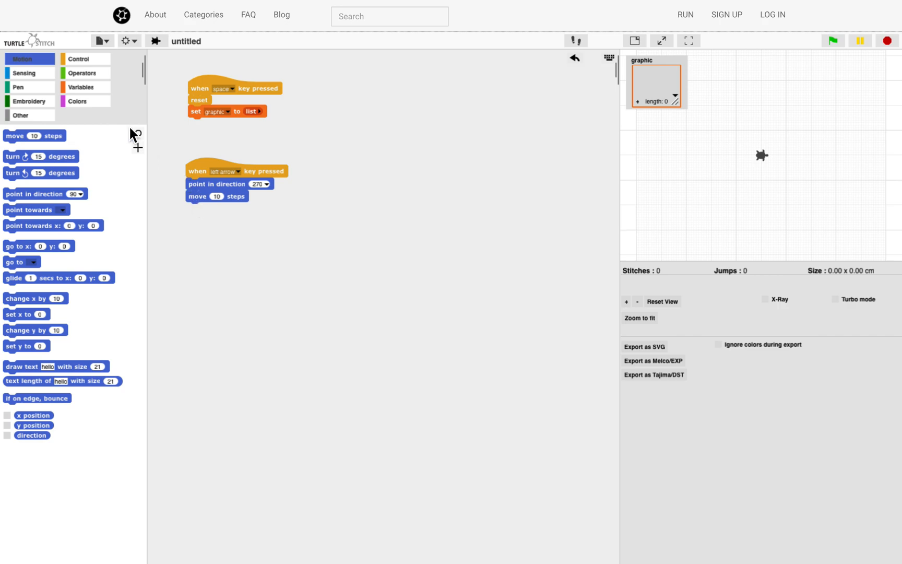
Create variable steps, set it to 30, and make the left-arrow move use steps
{"action": "left_click", "coordinate": [107, 89]}
{"action": "left_click", "coordinate": [26, 136]}
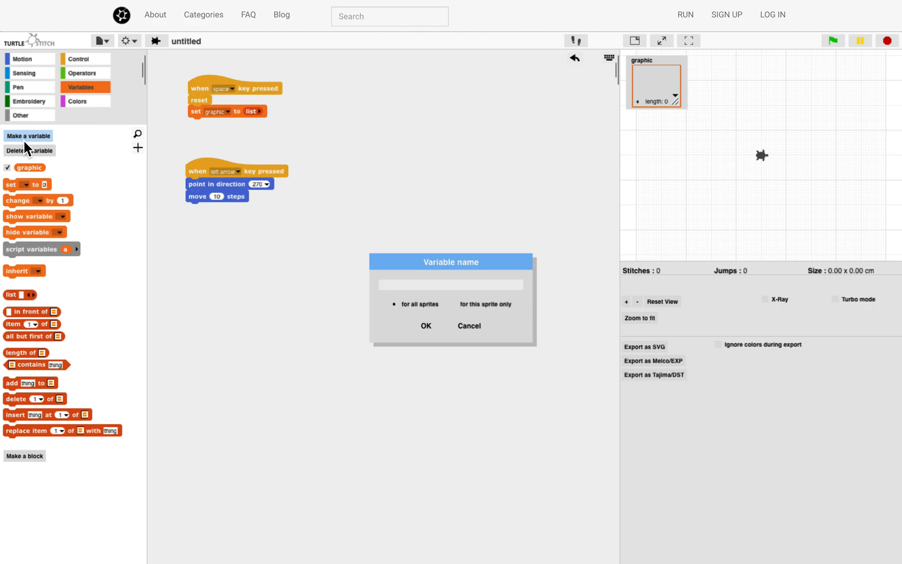
{"action": "type", "text": "steps"}
{"action": "key", "text": "Return"}
{"action": "left_click_drag", "start_coordinate": [14, 194], "coordinate": [373, 108]}
{"action": "left_click", "coordinate": [386, 109]}
{"action": "type", "text": "30"}
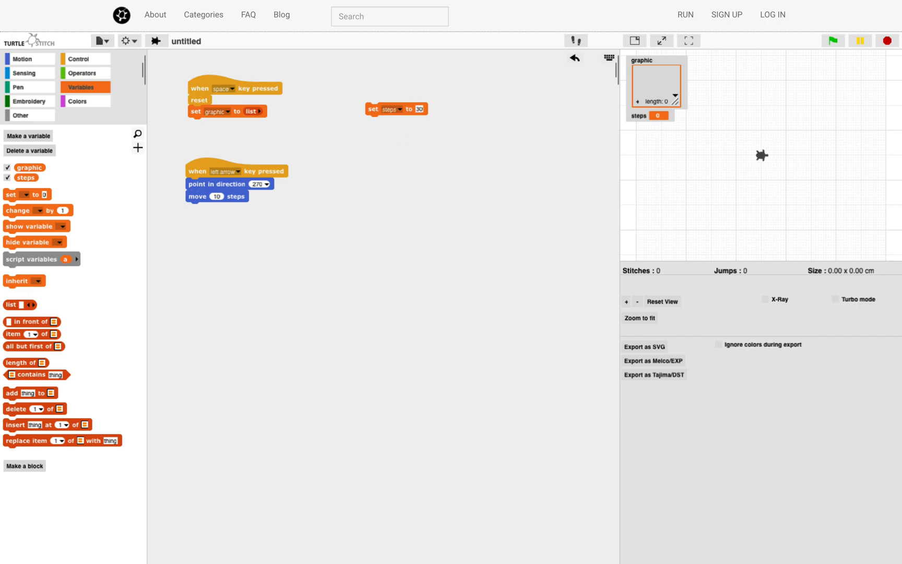
{"action": "left_click", "coordinate": [374, 112]}
{"action": "left_click_drag", "start_coordinate": [208, 191], "coordinate": [209, 194]}
Duplicate the script for the right arrow pointing 90, keeping left arrow at -90
{"action": "right_click", "coordinate": [200, 174]}
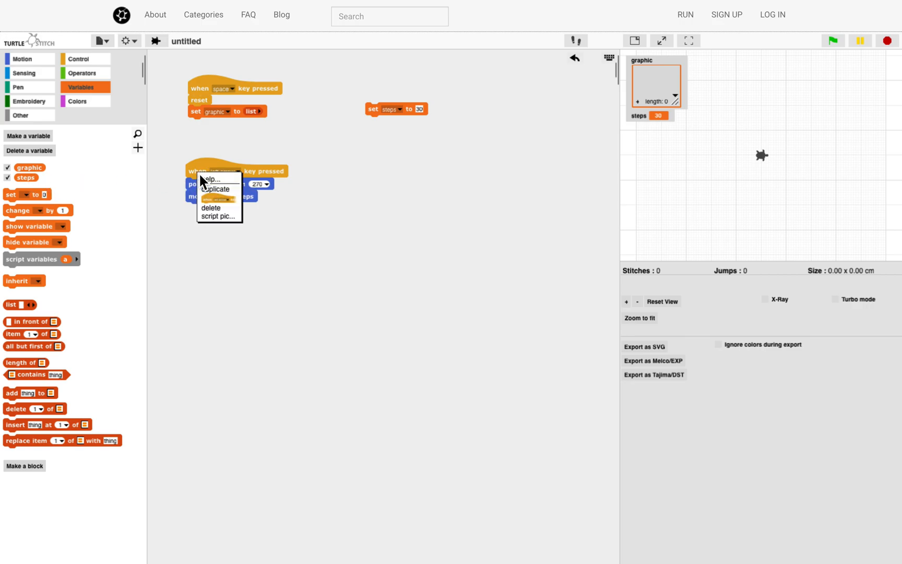
{"action": "left_click", "coordinate": [226, 188]}
{"action": "left_click", "coordinate": [343, 170]}
{"action": "left_click", "coordinate": [341, 172]}
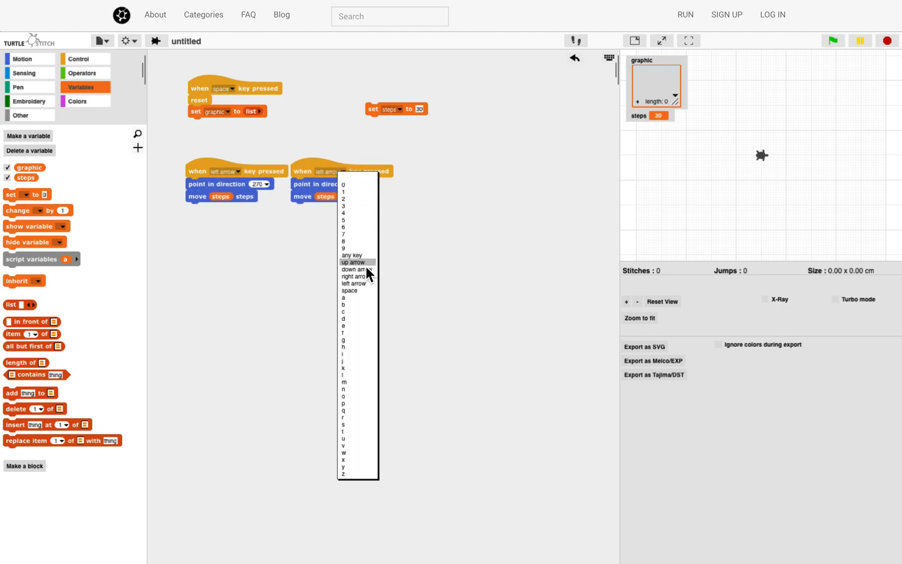
{"action": "left_click", "coordinate": [356, 276]}
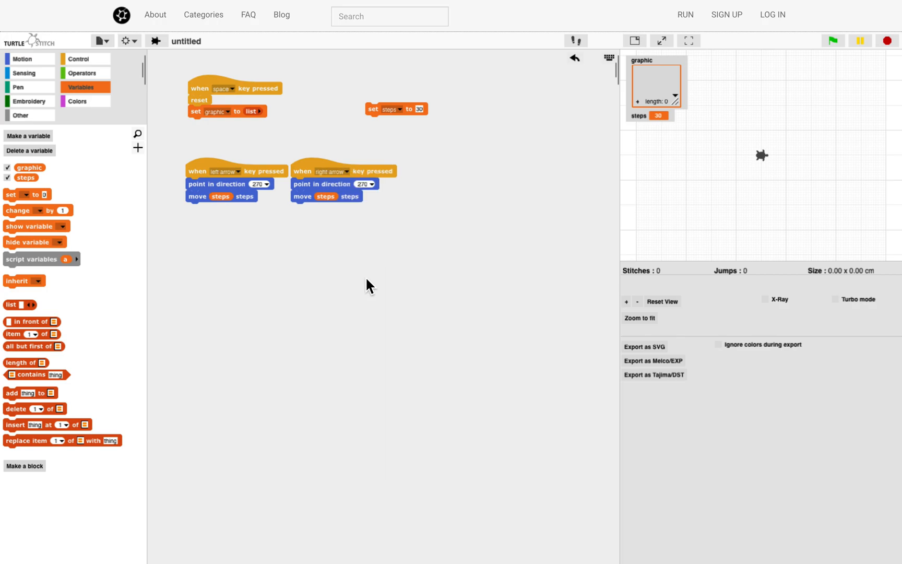
{"action": "left_click", "coordinate": [371, 183]}
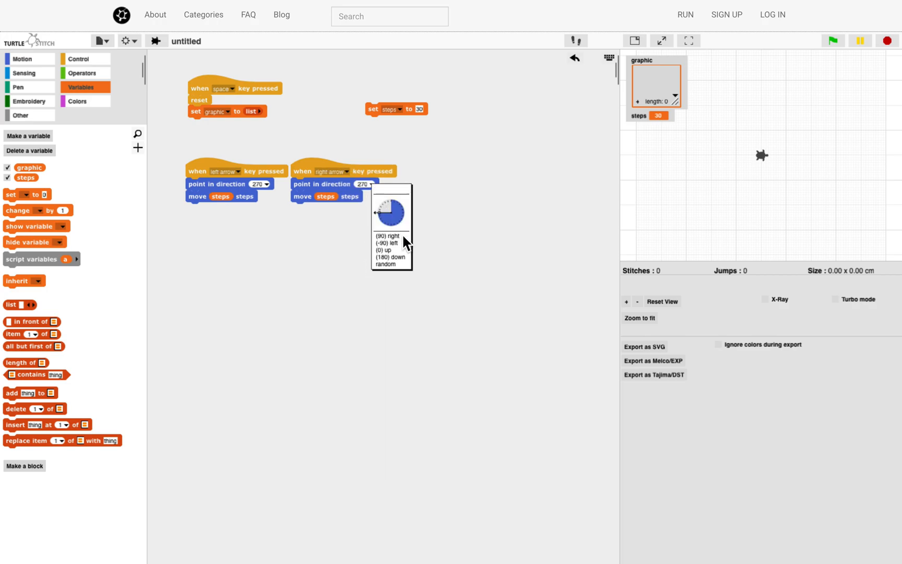
{"action": "left_click", "coordinate": [302, 209]}
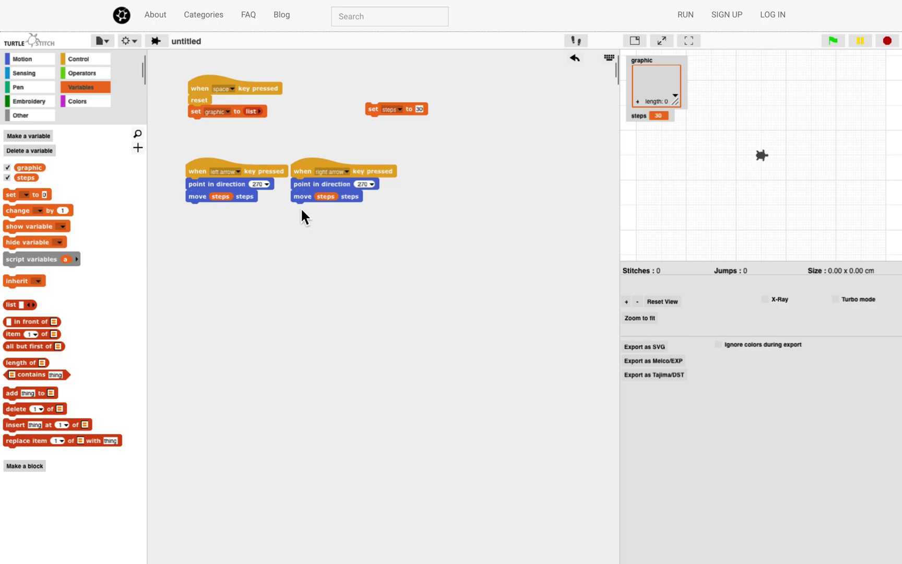
{"action": "left_click", "coordinate": [268, 184]}
{"action": "left_click", "coordinate": [301, 240]}
{"action": "left_click", "coordinate": [372, 184]}
{"action": "left_click", "coordinate": [400, 240]}
Duplicate again for an up-arrow script pointing in direction 0
{"action": "right_click", "coordinate": [309, 173]}
{"action": "left_click", "coordinate": [322, 189]}
{"action": "left_click", "coordinate": [471, 171]}
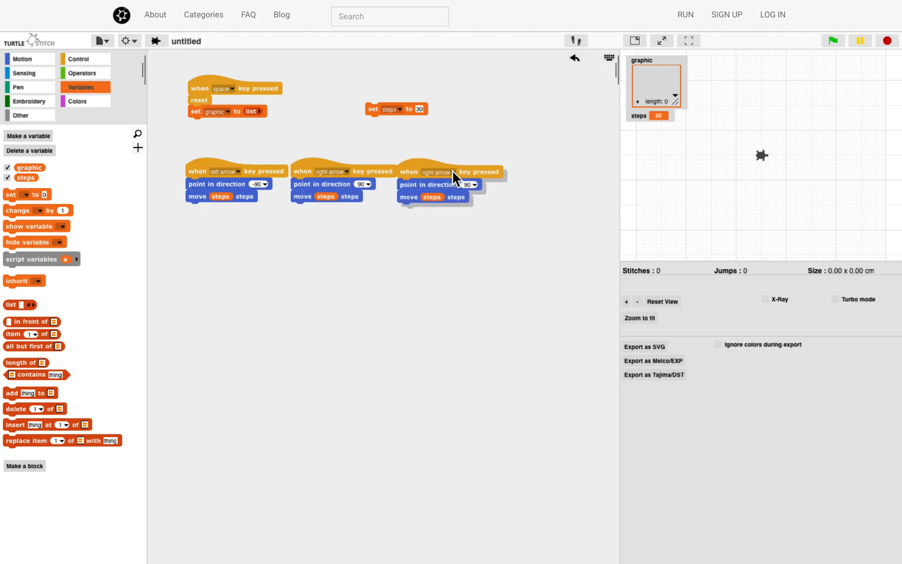
{"action": "left_click", "coordinate": [452, 174]}
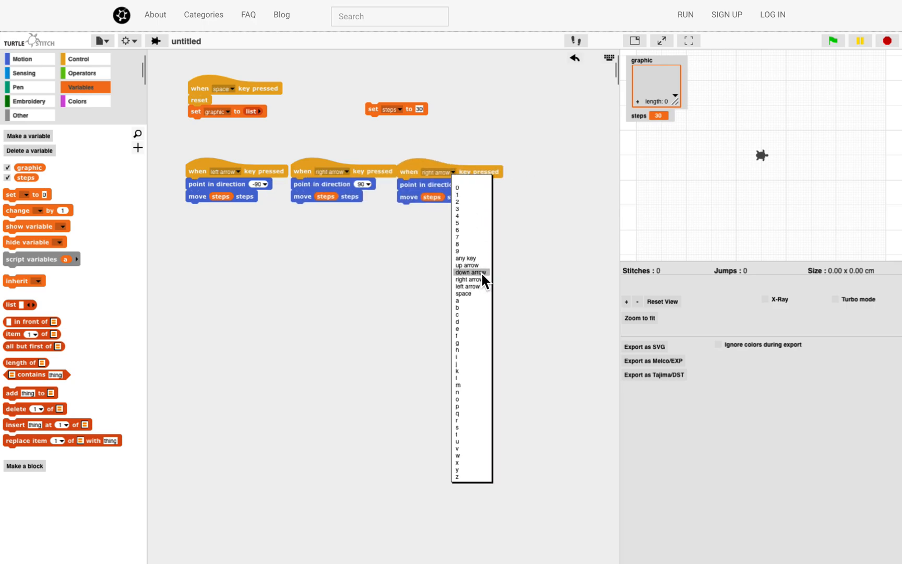
{"action": "left_click", "coordinate": [481, 265]}
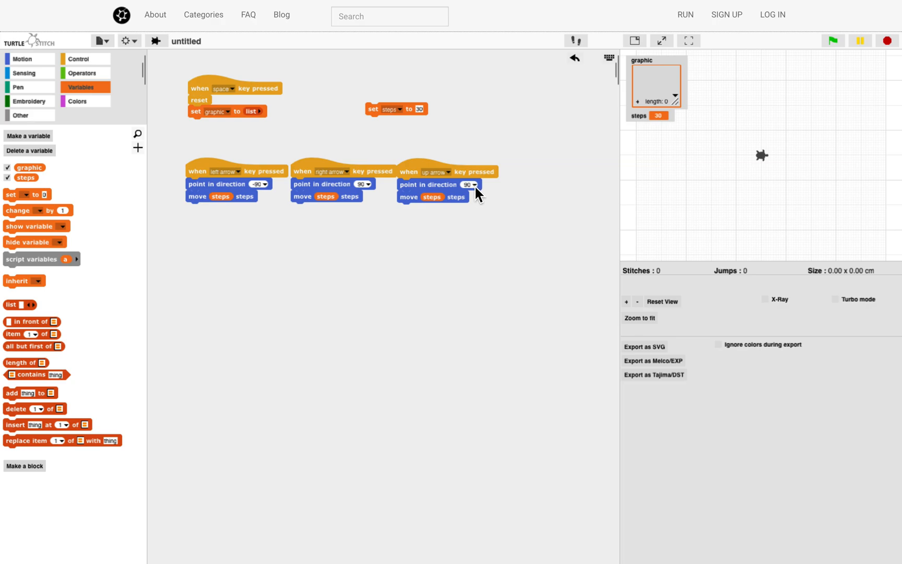
{"action": "left_click", "coordinate": [475, 184]}
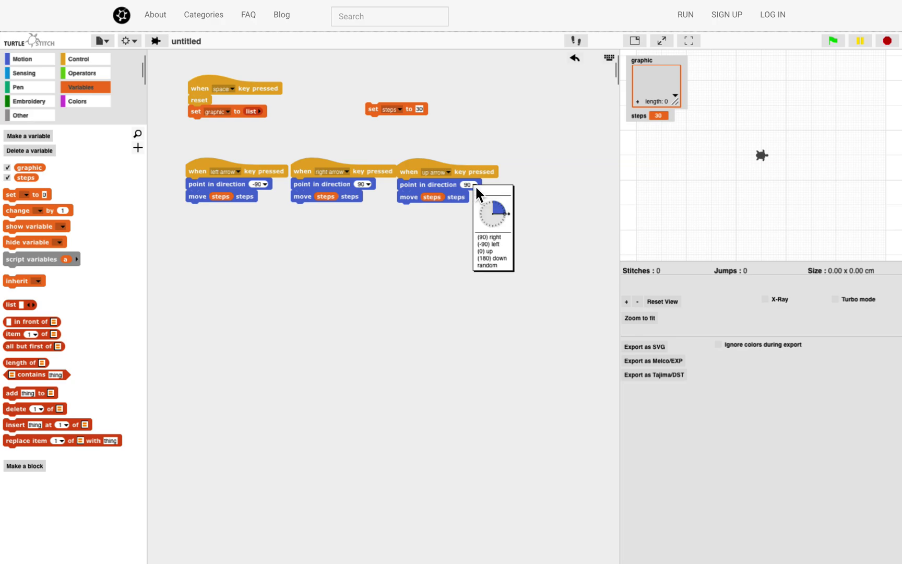
{"action": "left_click", "coordinate": [491, 253]}
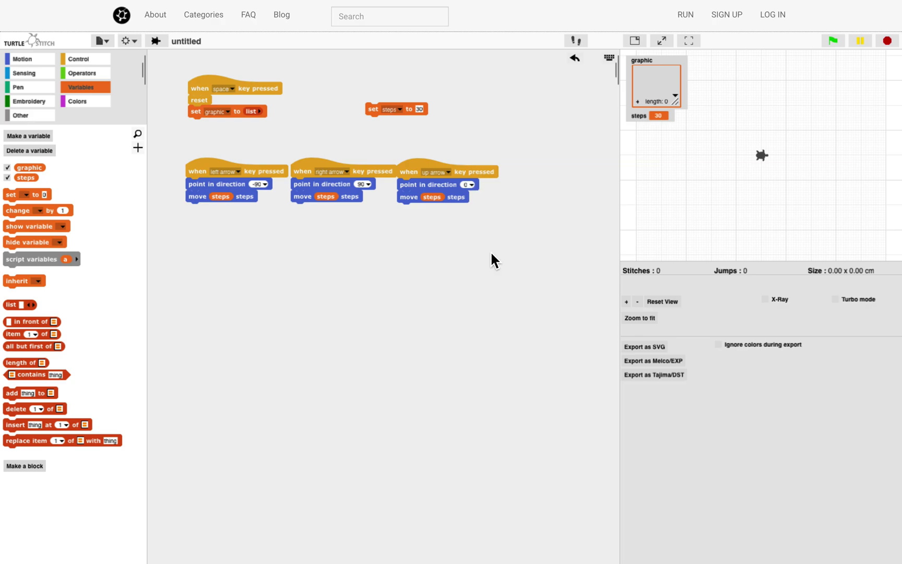
Duplicate once more for a down-arrow script pointing in direction 180
{"action": "right_click", "coordinate": [414, 180]}
{"action": "left_click", "coordinate": [442, 187]}
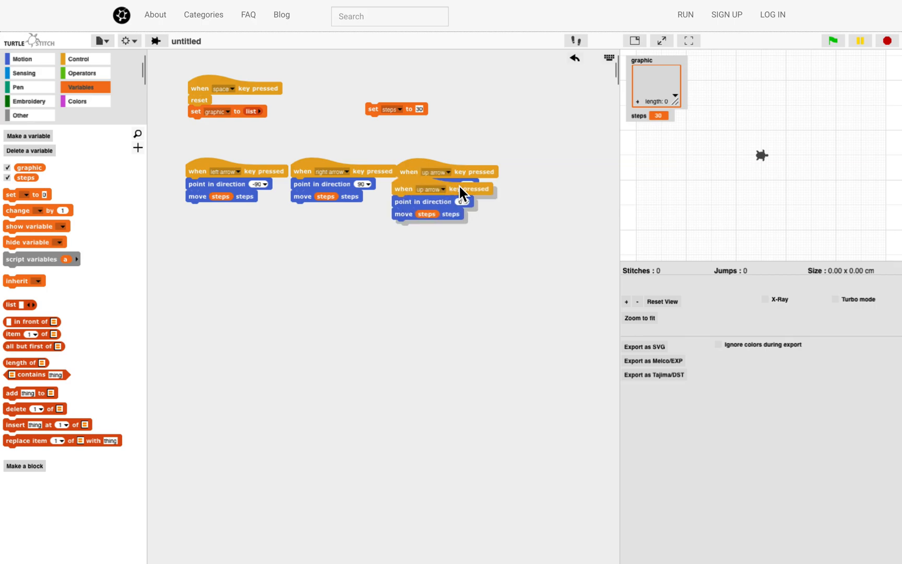
{"action": "left_click", "coordinate": [551, 179]}
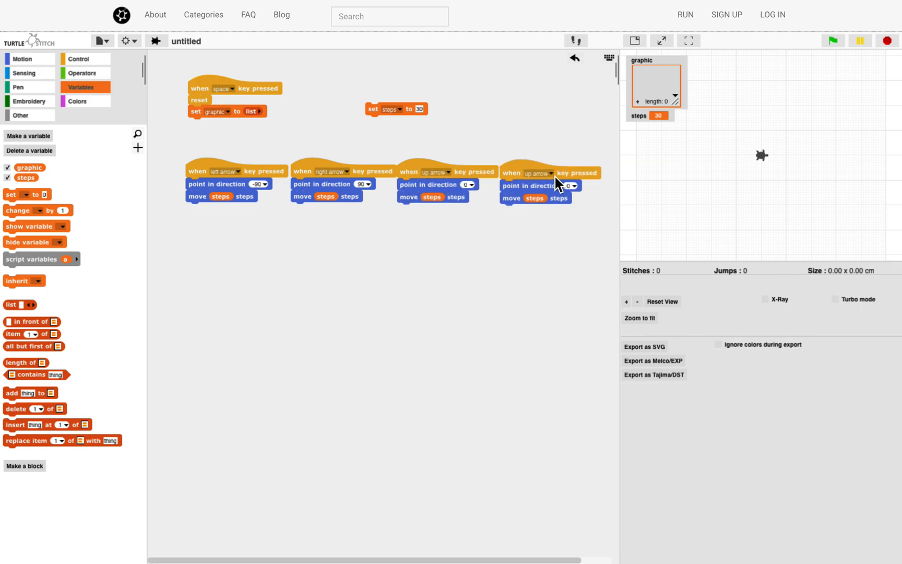
{"action": "left_click", "coordinate": [551, 174]}
{"action": "left_click", "coordinate": [574, 273]}
{"action": "left_click", "coordinate": [575, 187]}
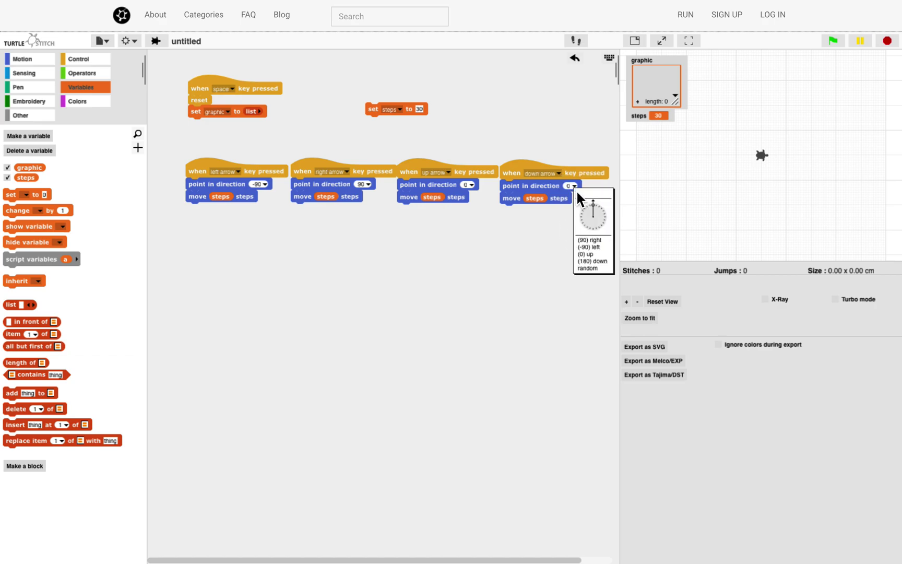
{"action": "left_click", "coordinate": [603, 262]}
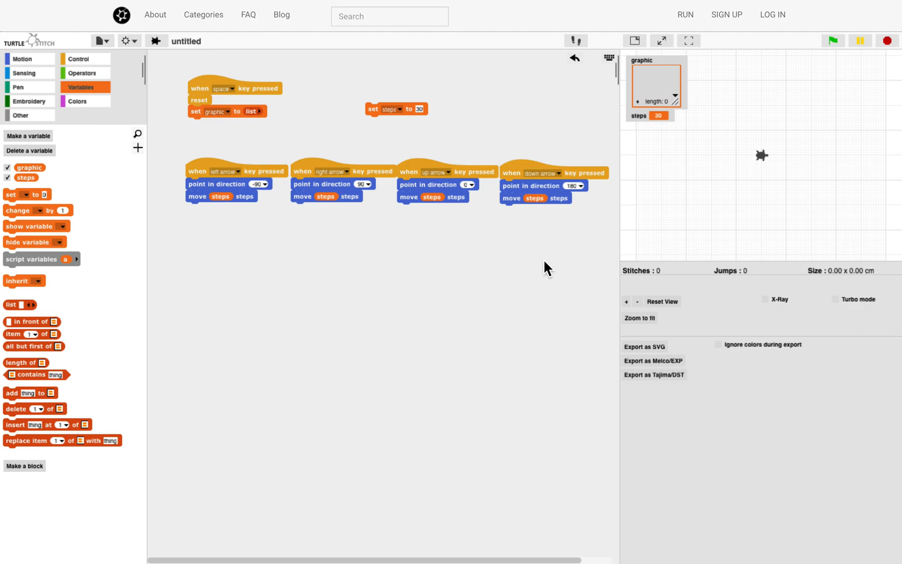
Stitch a square with right, up, left, down, reset with space, and stitch it again
{"action": "key", "text": "Right"}
{"action": "key", "text": "Up"}
{"action": "key", "text": "Left"}
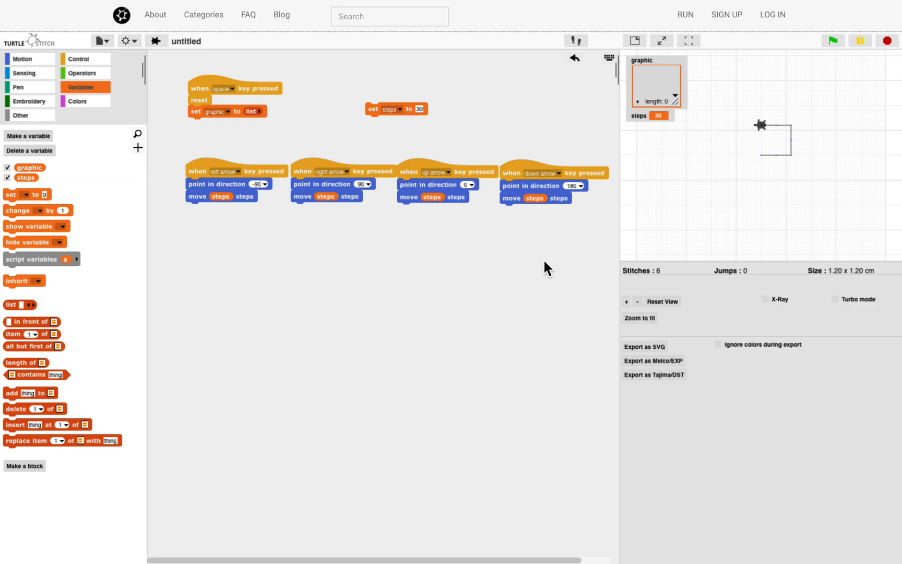
{"action": "key", "text": "Down"}
{"action": "key", "text": "Down"}
{"action": "key", "text": "space"}
{"action": "key", "text": "Right"}
{"action": "key", "text": "Up"}
{"action": "key", "text": "Left"}
{"action": "key", "text": "Down"}
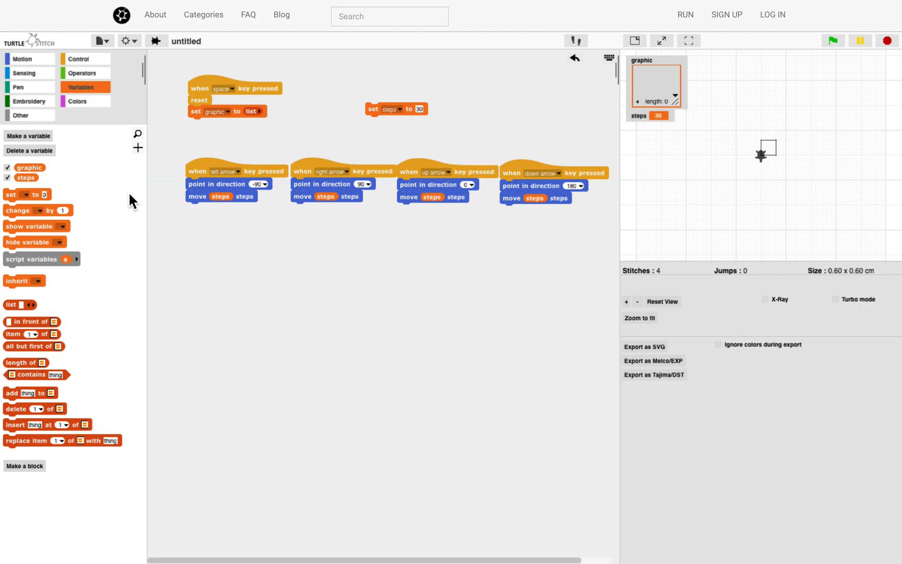
End the left-arrow script with a broadcast of a new message named update
{"action": "left_click", "coordinate": [108, 62]}
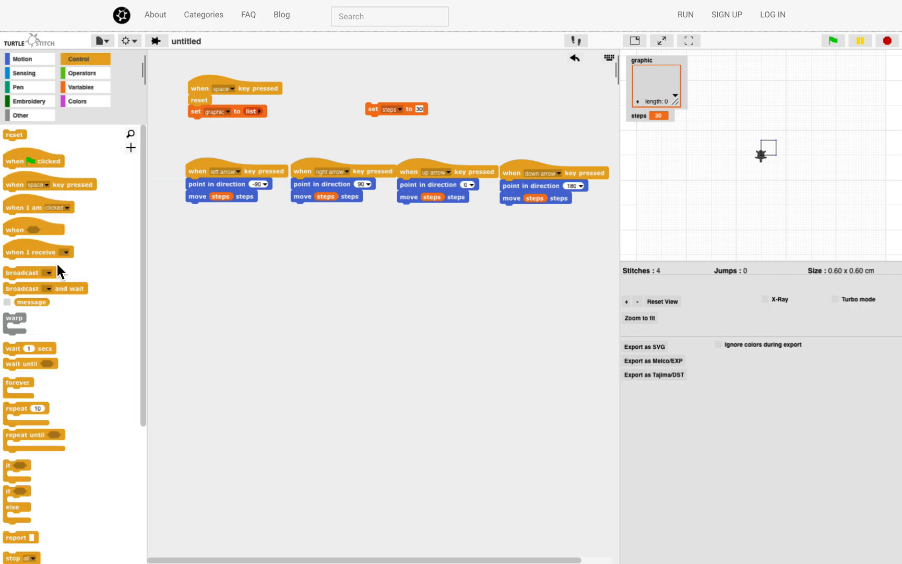
{"action": "mouse_move", "coordinate": [21, 272]}
{"action": "left_mouse_down"}
{"action": "mouse_move", "coordinate": [160, 252]}
{"action": "mouse_move", "coordinate": [206, 210]}
{"action": "left_mouse_up"}
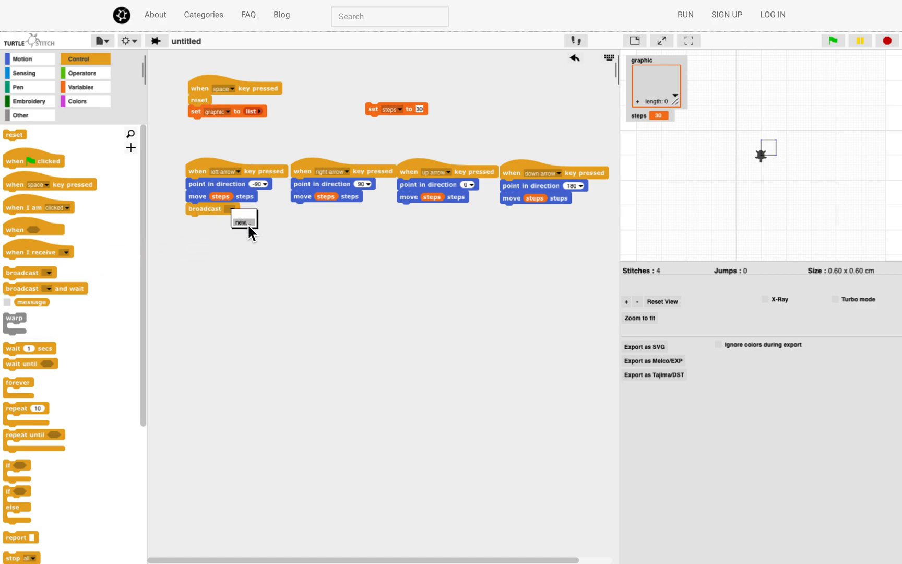
{"action": "left_click", "coordinate": [248, 224]}
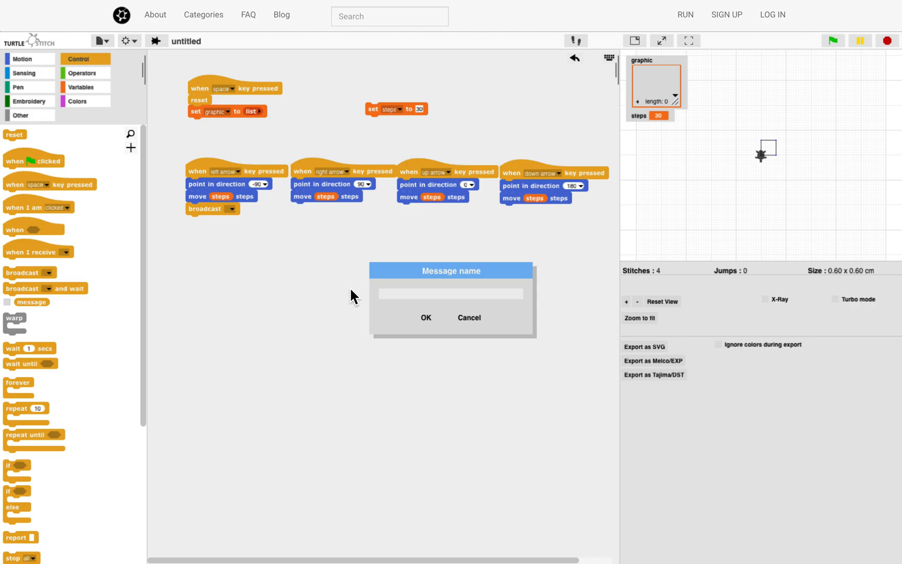
{"action": "type", "text": "update"}
{"action": "key", "text": "Return"}
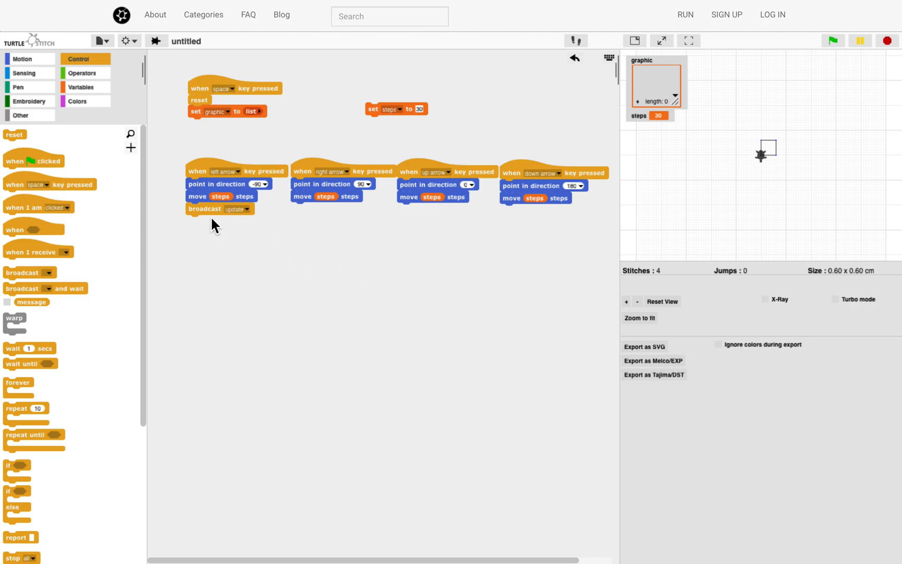
Duplicate the broadcast update block under the right, up and down arrow scripts
{"action": "right_click", "coordinate": [213, 213]}
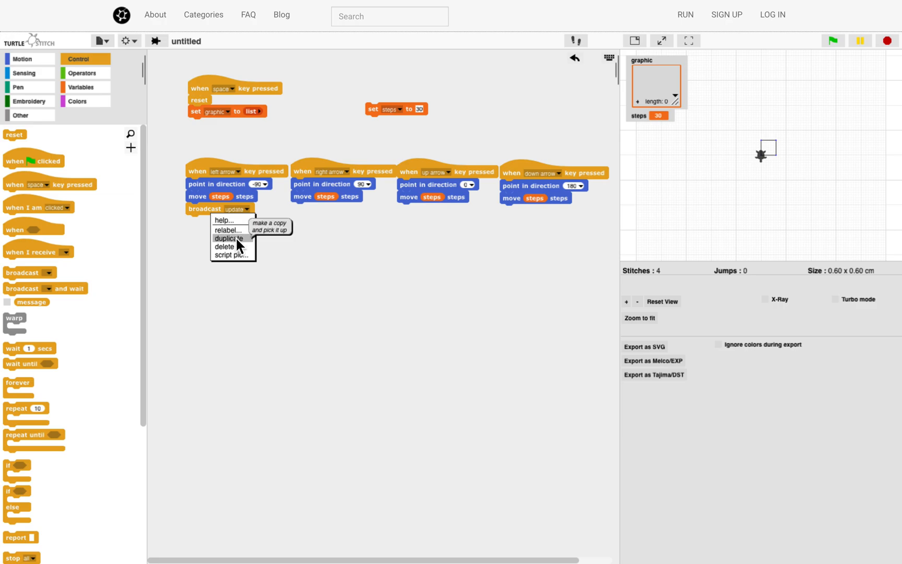
{"action": "left_click", "coordinate": [236, 239]}
{"action": "left_click", "coordinate": [322, 214]}
{"action": "right_click", "coordinate": [312, 210]}
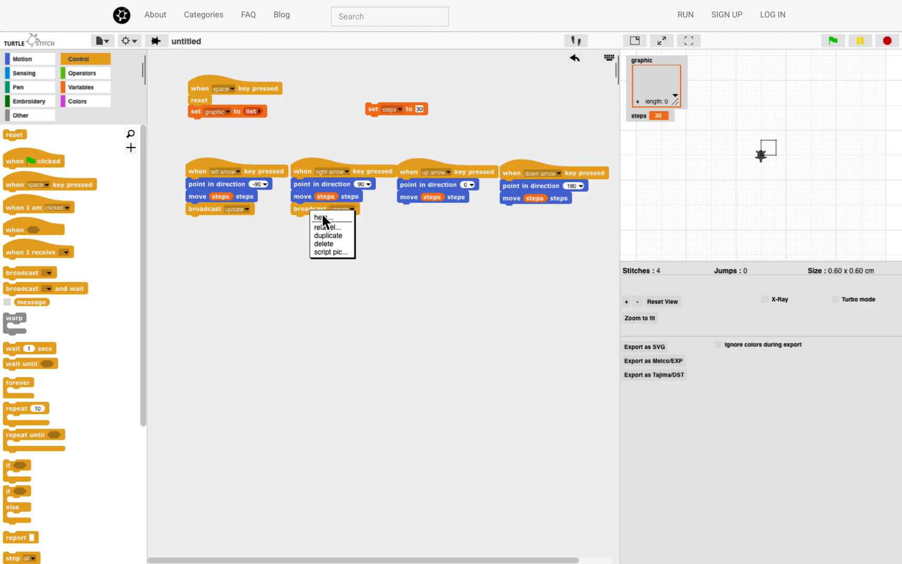
{"action": "left_click", "coordinate": [338, 234]}
{"action": "left_click", "coordinate": [420, 211]}
{"action": "right_click", "coordinate": [420, 210]}
{"action": "left_click", "coordinate": [448, 240]}
{"action": "left_click", "coordinate": [538, 218]}
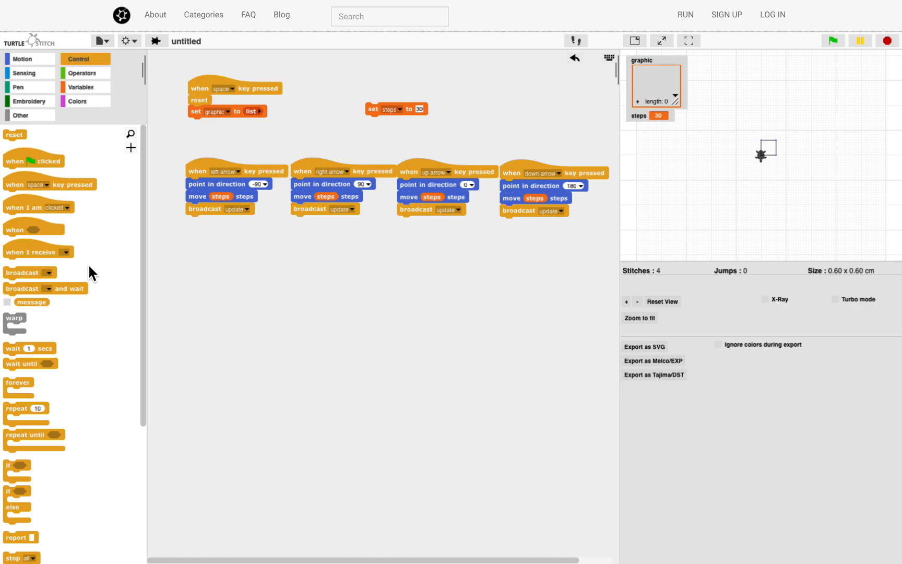
Add a 'when I receive update' script that adds a two-slot list to graphic
{"action": "left_click_drag", "start_coordinate": [18, 252], "coordinate": [203, 263]}
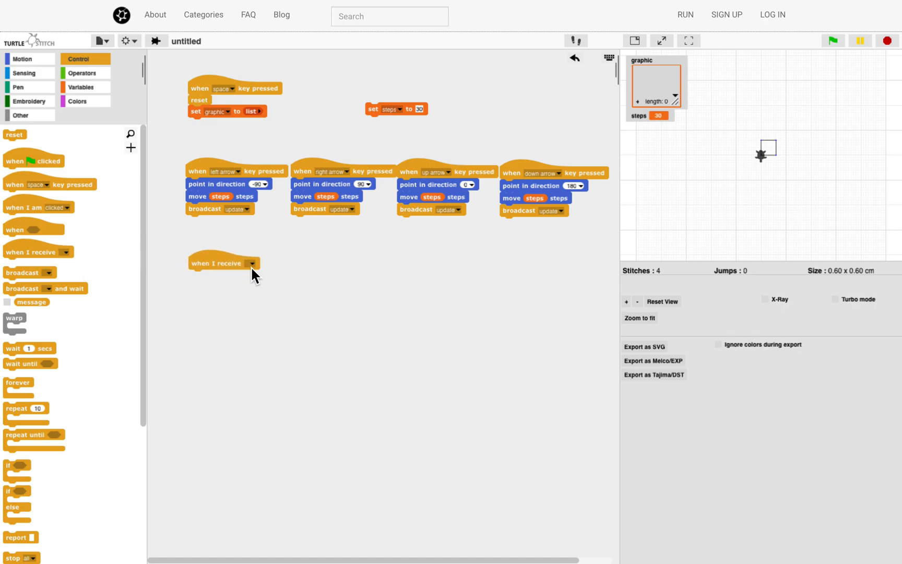
{"action": "left_click", "coordinate": [251, 263]}
{"action": "left_click", "coordinate": [69, 90]}
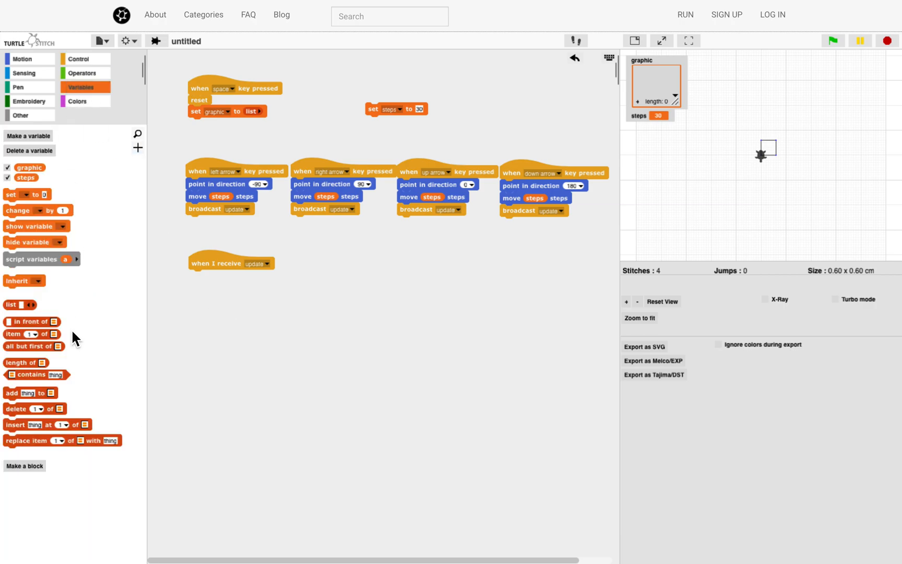
{"action": "left_click_drag", "start_coordinate": [12, 402], "coordinate": [198, 277]}
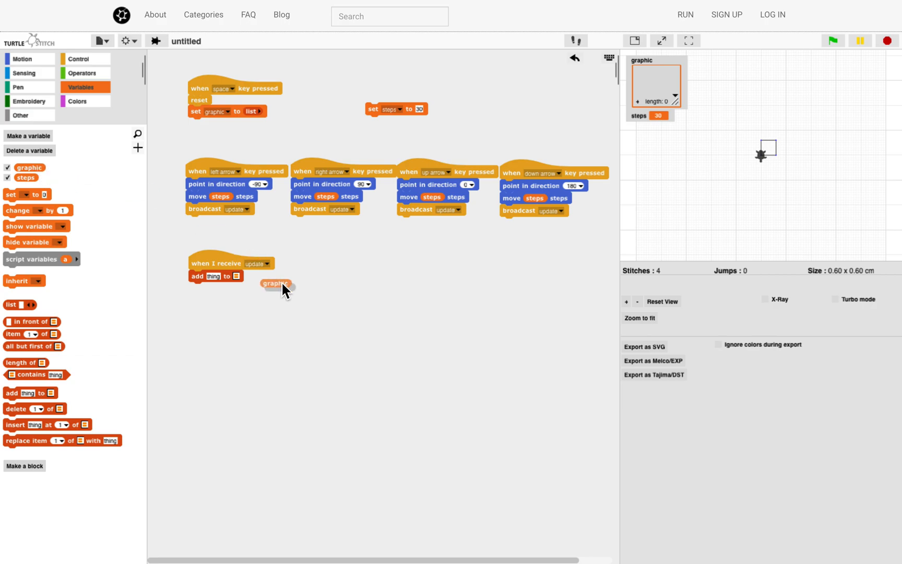
{"action": "left_click_drag", "start_coordinate": [280, 289], "coordinate": [266, 285]}
{"action": "left_click_drag", "start_coordinate": [9, 306], "coordinate": [187, 282]}
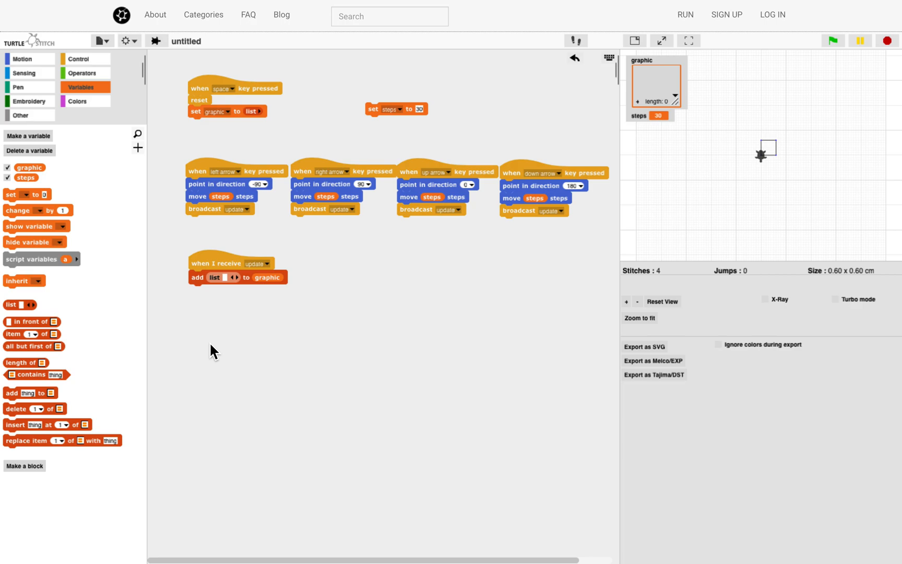
{"action": "left_click", "coordinate": [239, 279]}
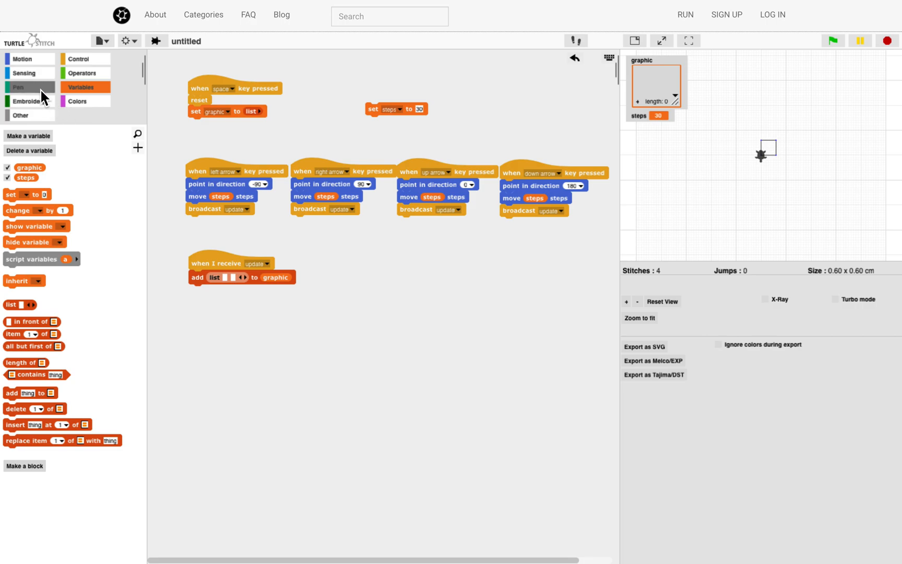
Fill the inner list with the direction reporter and the pen down? reporter
{"action": "left_click", "coordinate": [33, 66]}
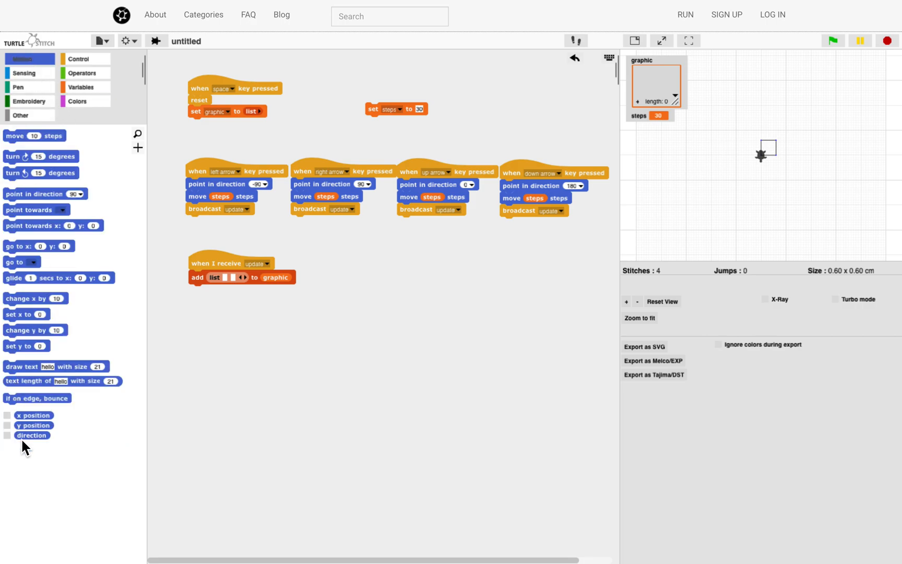
{"action": "left_click_drag", "start_coordinate": [21, 438], "coordinate": [227, 284]}
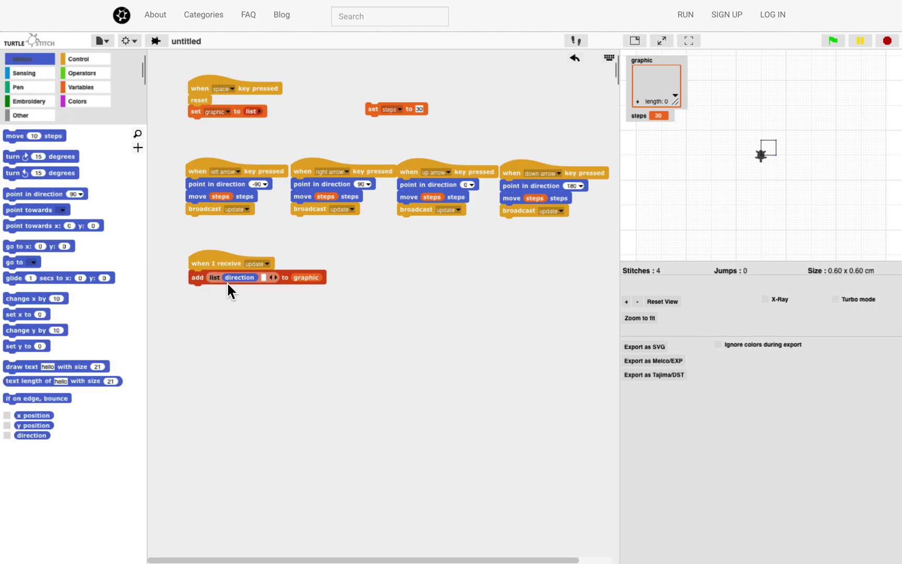
{"action": "left_click", "coordinate": [30, 90]}
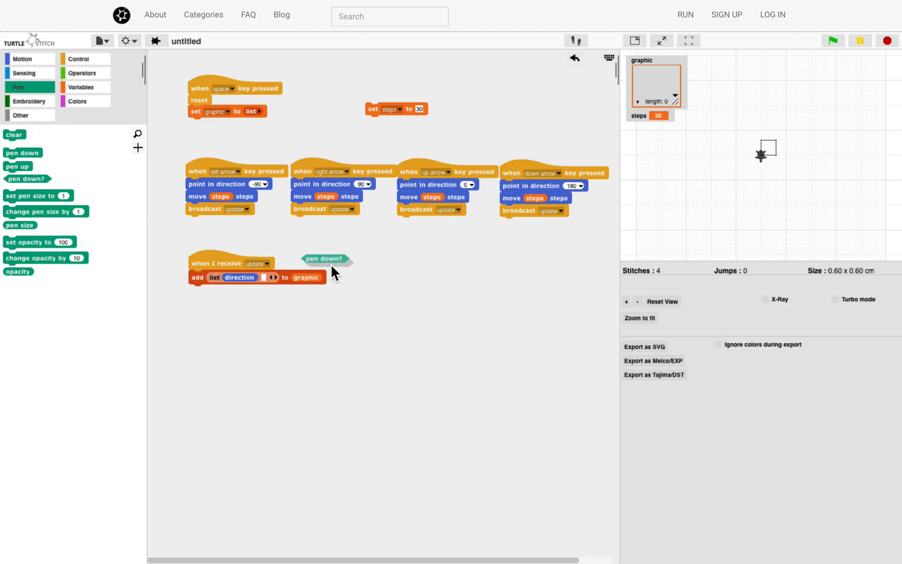
{"action": "left_click_drag", "start_coordinate": [24, 183], "coordinate": [394, 276]}
{"action": "left_click", "coordinate": [402, 275]}
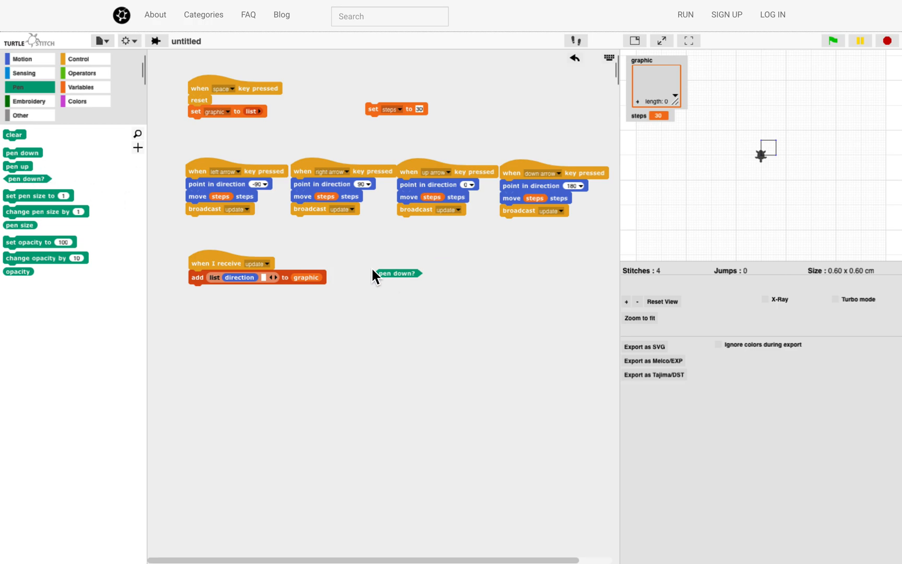
{"action": "left_click", "coordinate": [388, 274]}
{"action": "left_click_drag", "start_coordinate": [388, 273], "coordinate": [270, 273]}
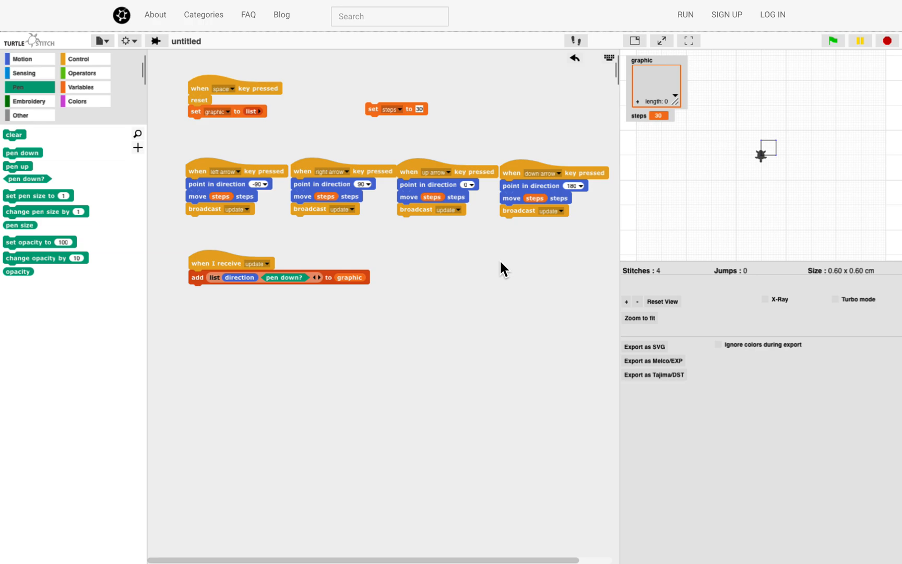
Reset, stitch a rectangle down, right, up, left, and move the steps watcher off the graphic list
{"action": "key", "text": "space"}
{"action": "key", "text": "Down"}
{"action": "key", "text": "Down"}
{"action": "key", "text": "Down"}
{"action": "key", "text": "Right"}
{"action": "key", "text": "Up"}
{"action": "key", "text": "Up"}
{"action": "key", "text": "Up"}
{"action": "key", "text": "Left"}
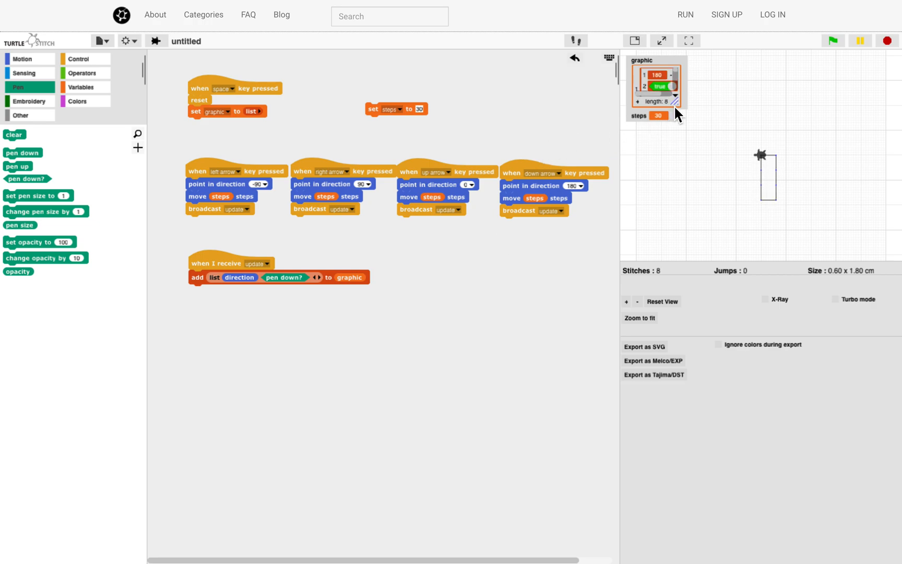
{"action": "left_click_drag", "start_coordinate": [674, 103], "coordinate": [697, 215]}
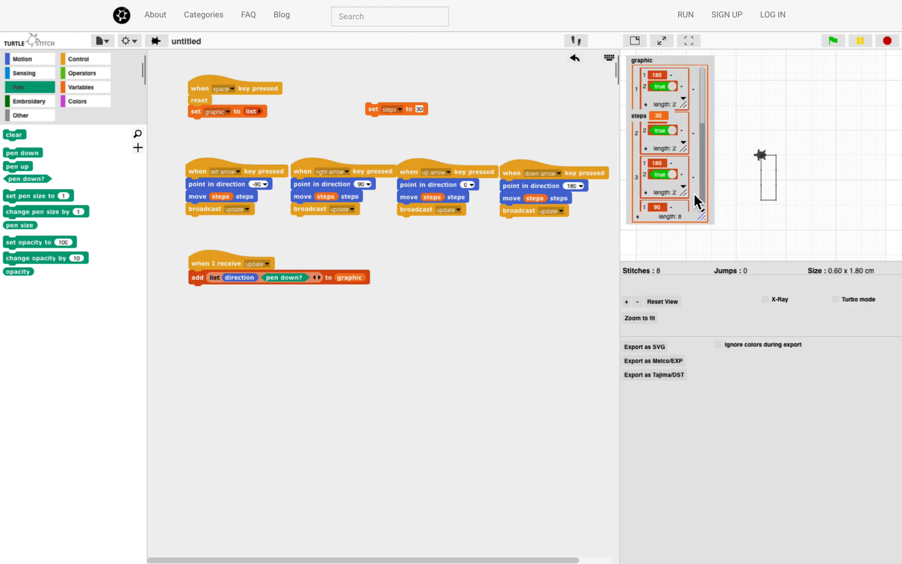
{"action": "left_click_drag", "start_coordinate": [656, 114], "coordinate": [864, 69]}
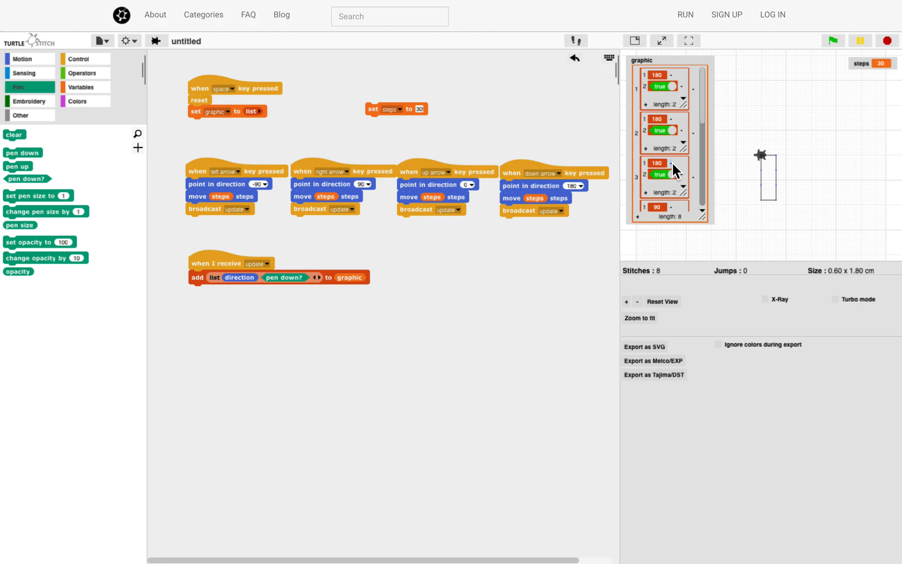
{"action": "scroll", "coordinate": [655, 194], "scroll_direction": "down", "scroll_amount": 1}
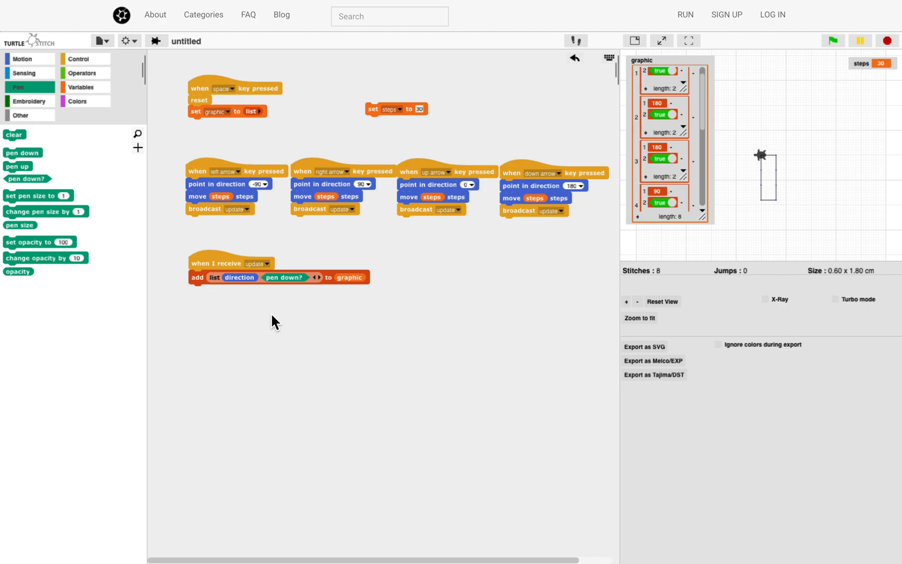
Add a 'when d key pressed' script that puts the pen down
{"action": "left_click", "coordinate": [109, 61]}
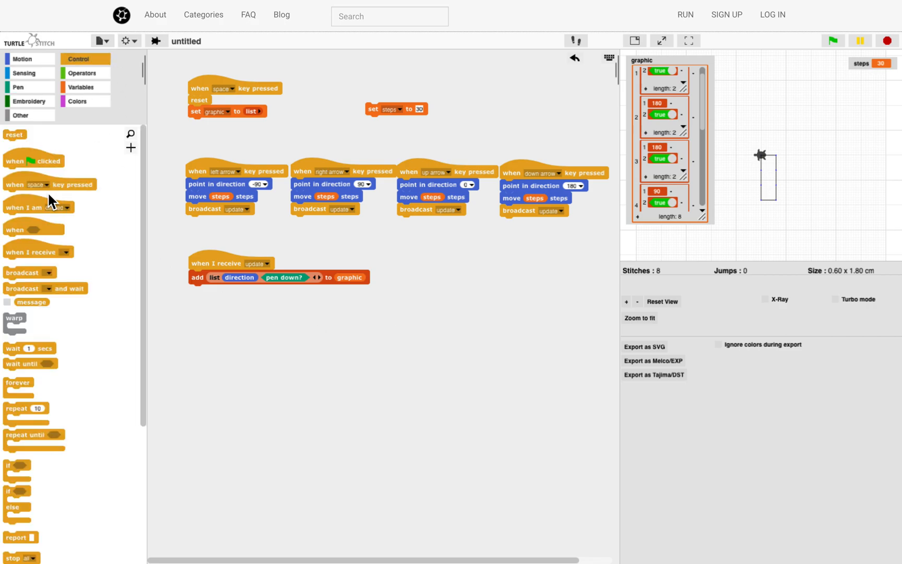
{"action": "left_click_drag", "start_coordinate": [68, 184], "coordinate": [424, 267]}
{"action": "left_click", "coordinate": [444, 264]}
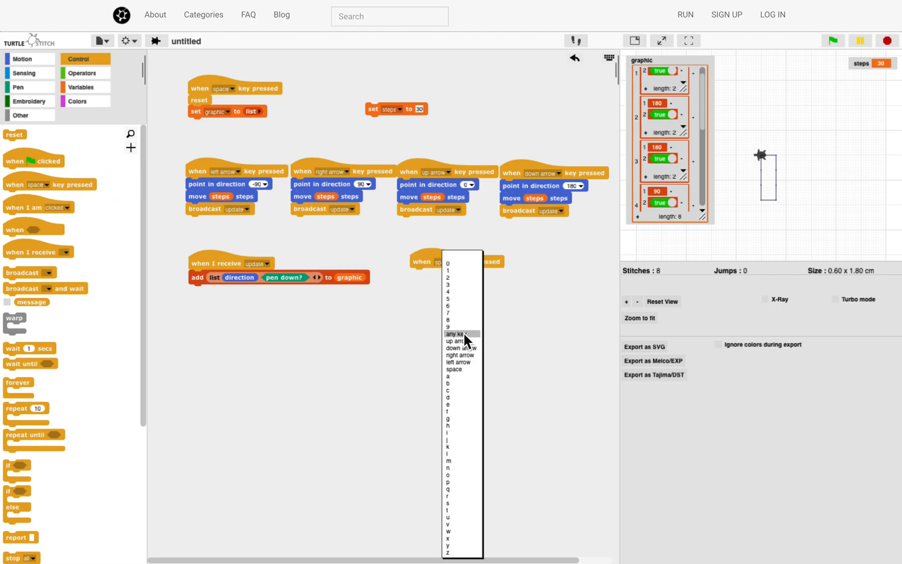
{"action": "left_click", "coordinate": [462, 397]}
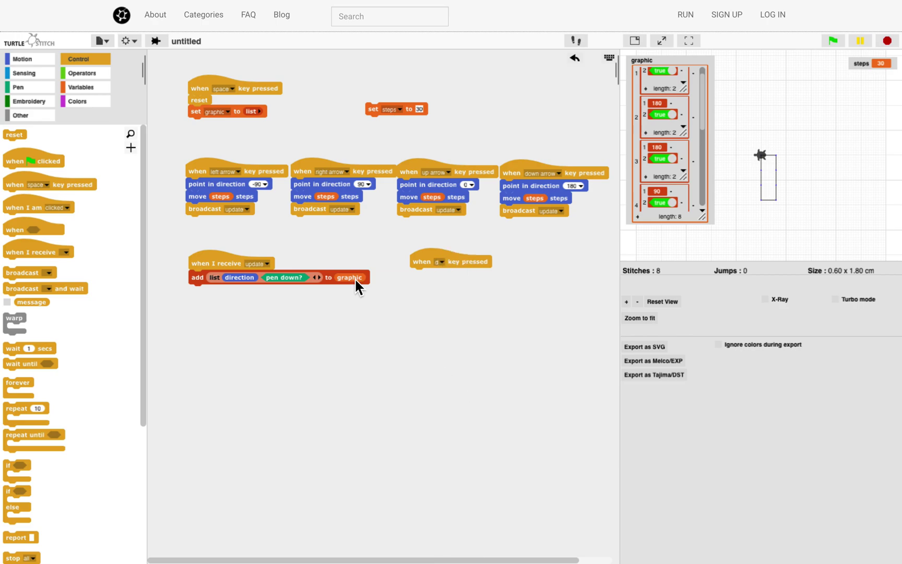
{"action": "left_click", "coordinate": [42, 85]}
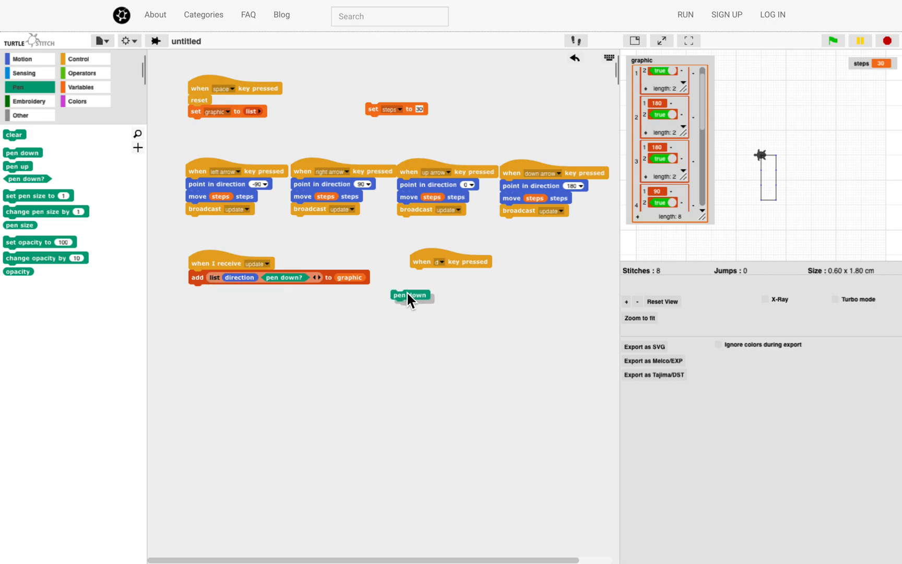
{"action": "left_click_drag", "start_coordinate": [220, 287], "coordinate": [422, 281]}
Duplicate it as a u-key script and relabel its pen down to pen up
{"action": "right_click", "coordinate": [426, 266]}
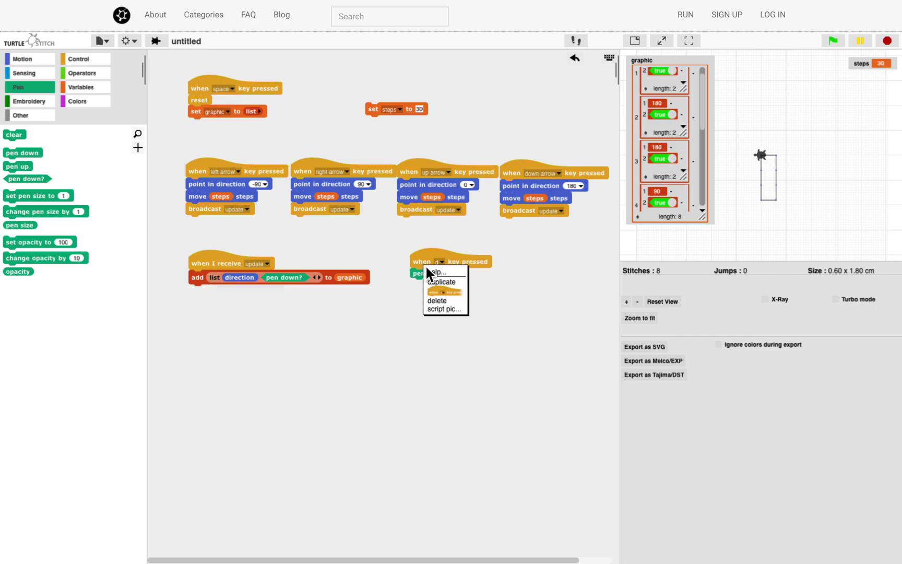
{"action": "left_click", "coordinate": [452, 282]}
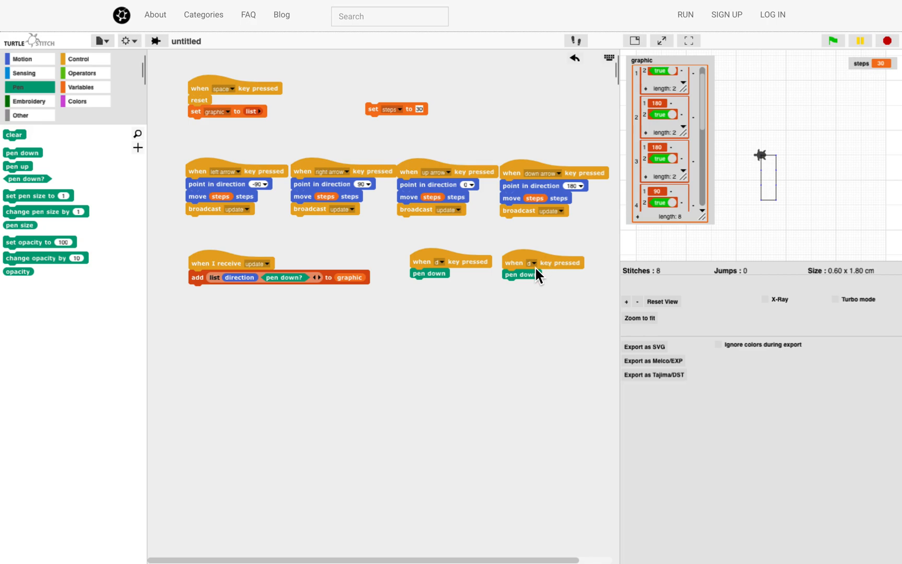
{"action": "left_click", "coordinate": [533, 263]}
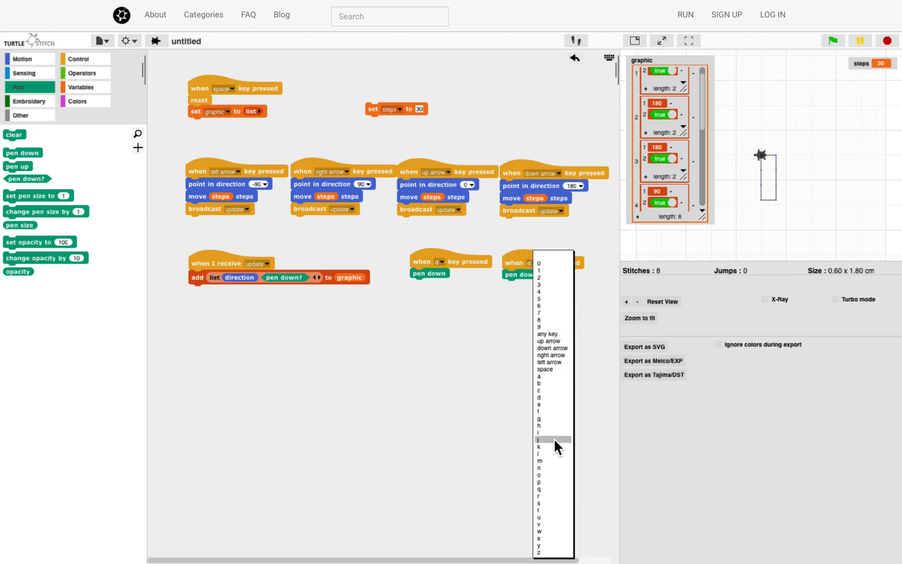
{"action": "left_click", "coordinate": [553, 520]}
{"action": "right_click", "coordinate": [533, 283]}
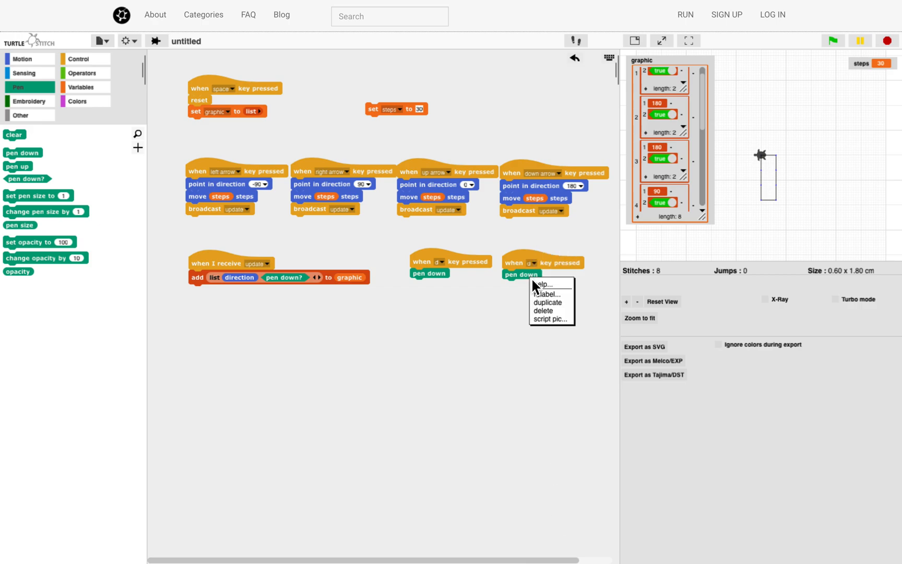
{"action": "left_click", "coordinate": [522, 289]}
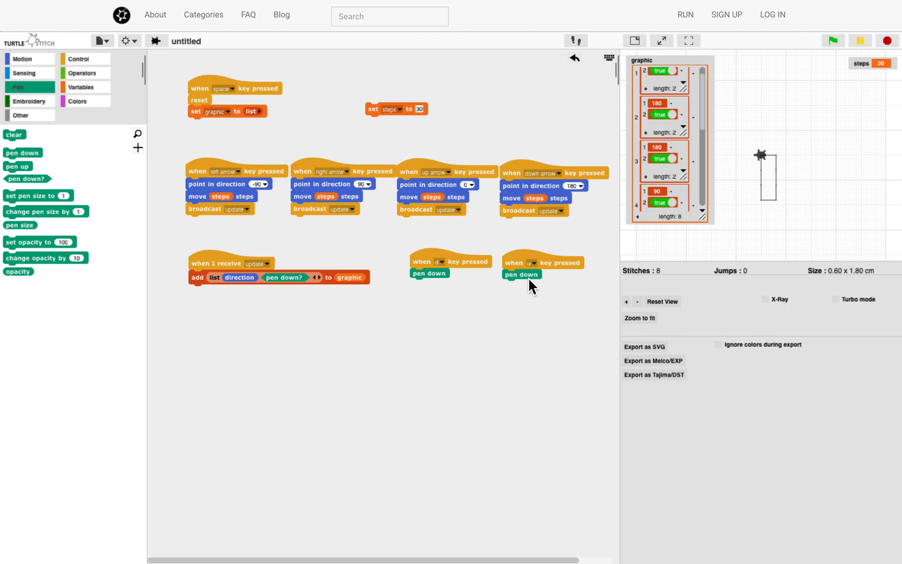
{"action": "right_click", "coordinate": [529, 282]}
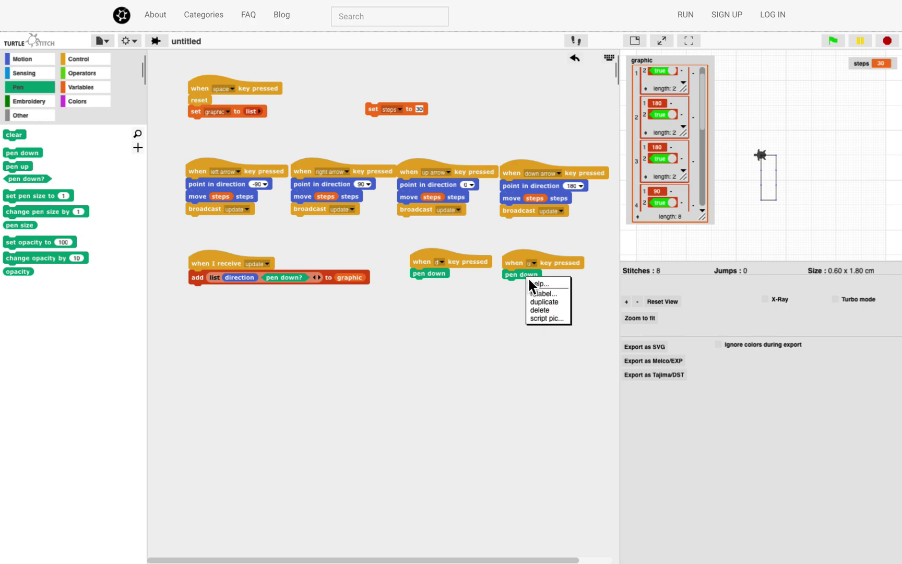
{"action": "left_click", "coordinate": [559, 294]}
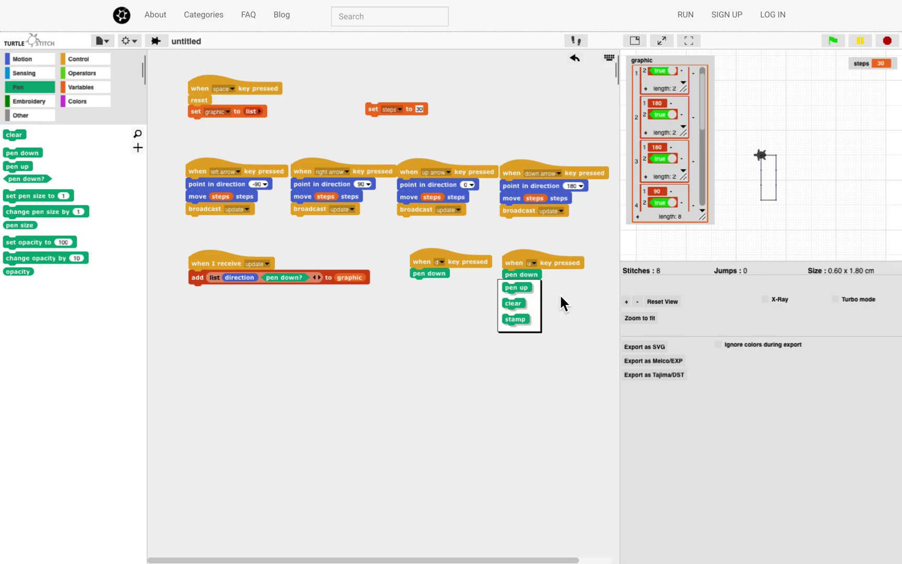
{"action": "left_click", "coordinate": [529, 290]}
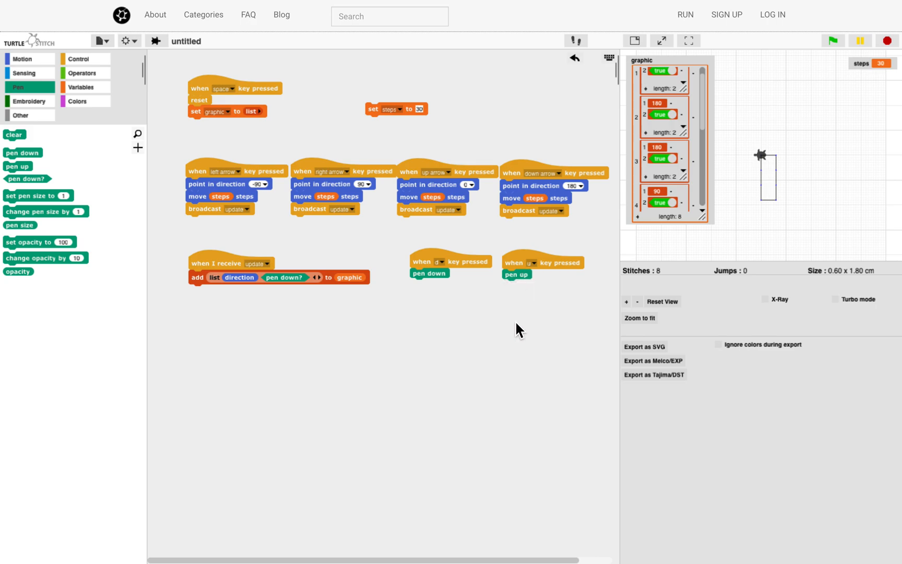
Reset, stitch right, down, left, up, fit the view and enlarge the graphic watcher
{"action": "key", "text": "space"}
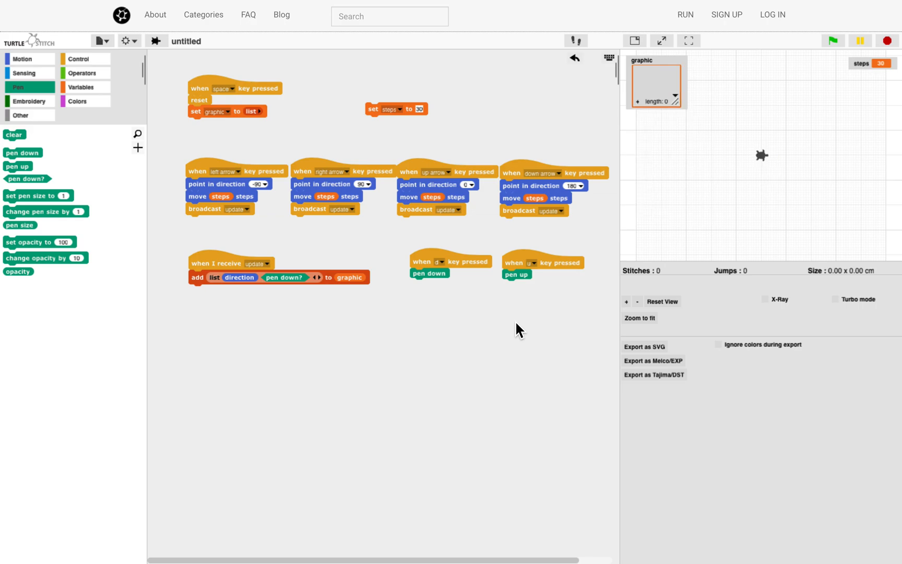
{"action": "key", "text": "Right"}
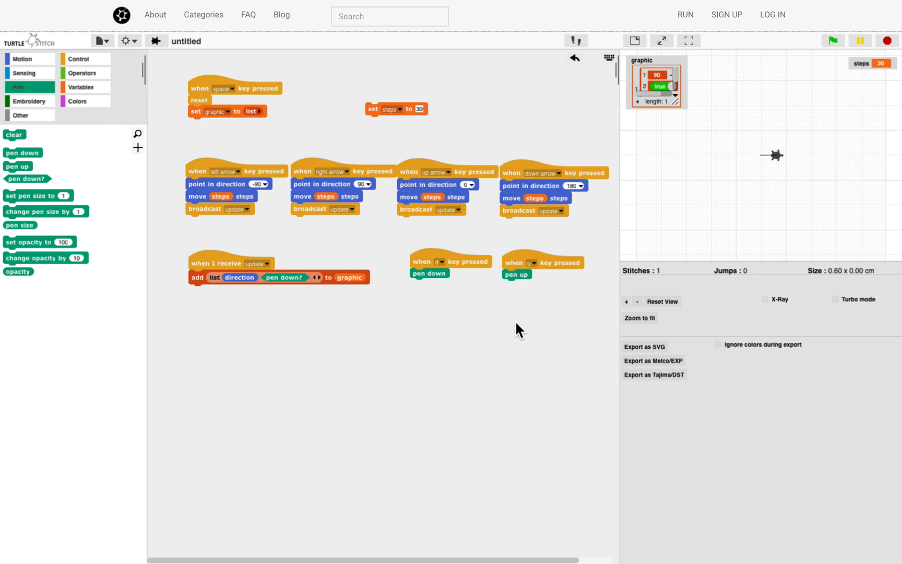
{"action": "key", "text": "Down"}
{"action": "key", "text": "Left"}
{"action": "key", "text": "Up"}
{"action": "scroll", "coordinate": [750, 164], "scroll_direction": "up", "scroll_amount": 3}
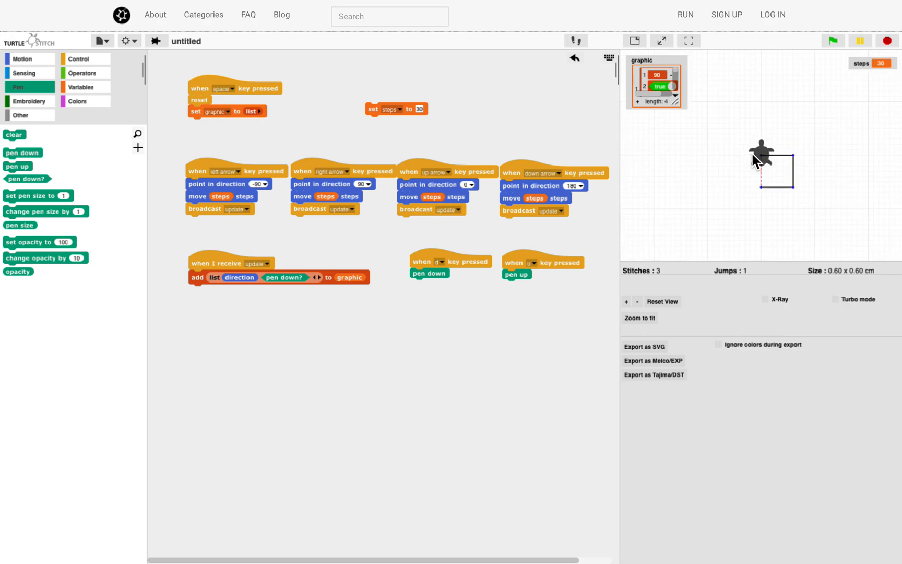
{"action": "left_click", "coordinate": [653, 320]}
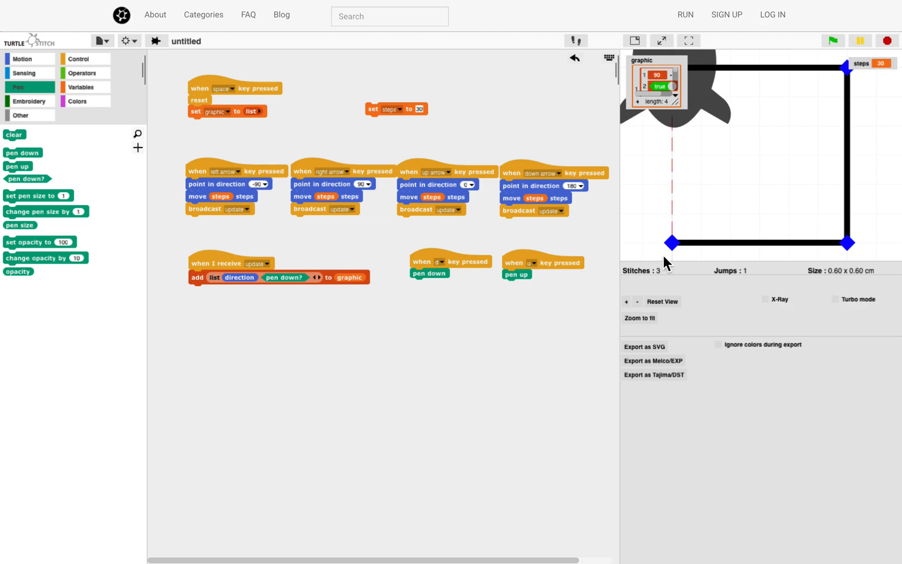
{"action": "scroll", "coordinate": [700, 217], "scroll_direction": "down", "scroll_amount": 5}
{"action": "scroll", "coordinate": [700, 217], "scroll_direction": "down", "scroll_amount": 3}
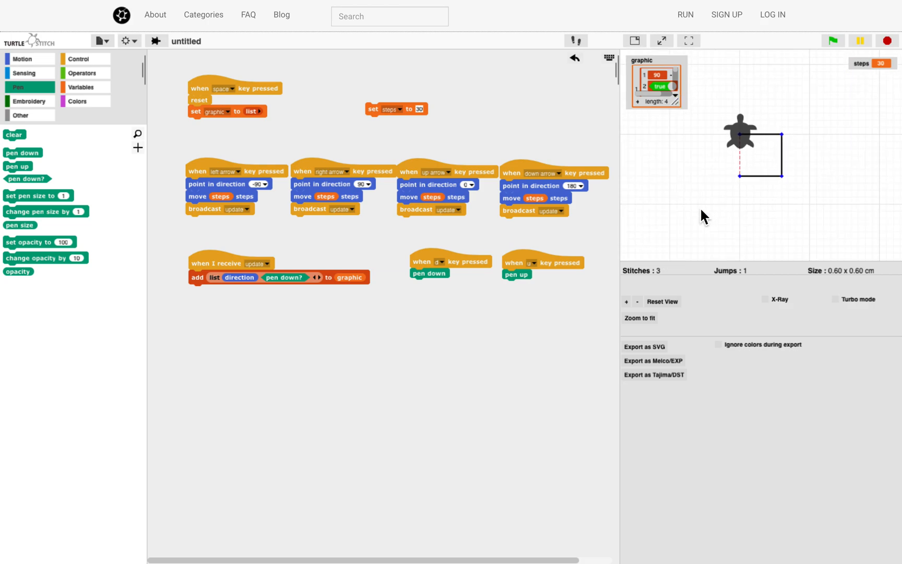
{"action": "left_click_drag", "start_coordinate": [677, 104], "coordinate": [714, 237]}
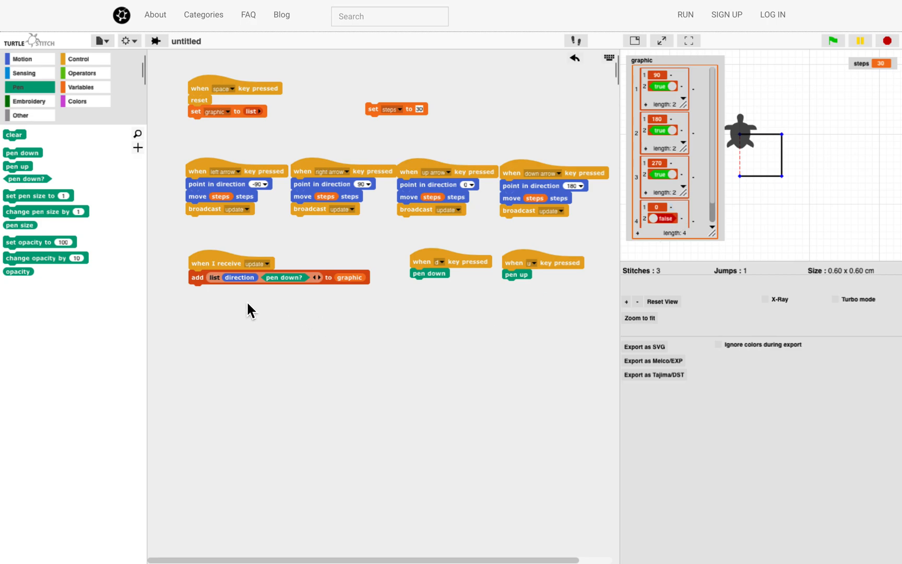
Reset again, stitch to the right and enlarge the watcher to show the [90, true] entries
{"action": "key", "text": "space"}
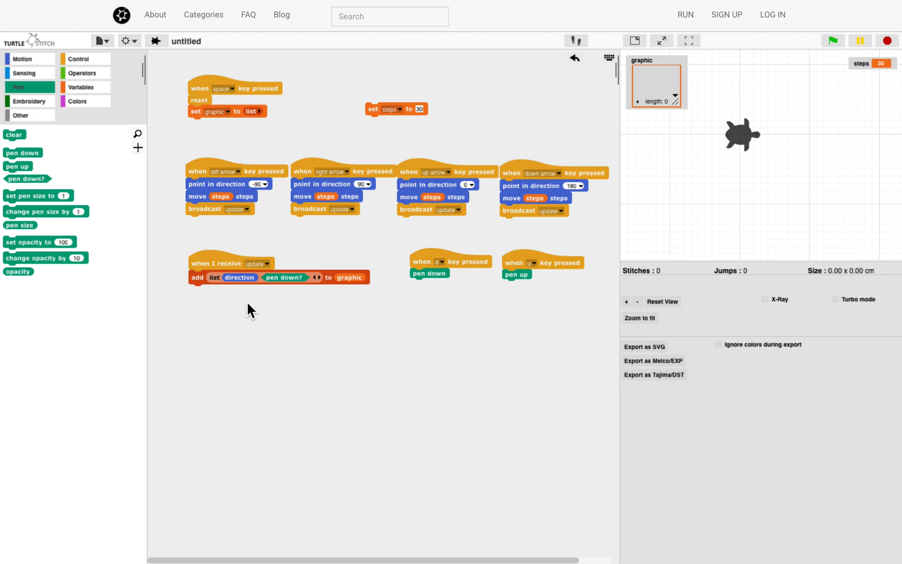
{"action": "key", "text": "Right"}
{"action": "key", "text": "Right"}
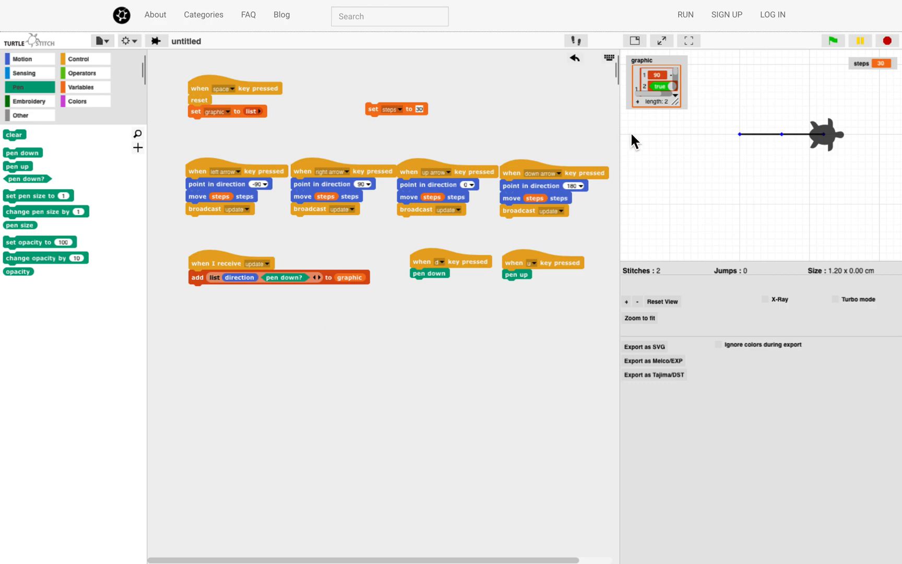
{"action": "left_click_drag", "start_coordinate": [680, 110], "coordinate": [700, 166]}
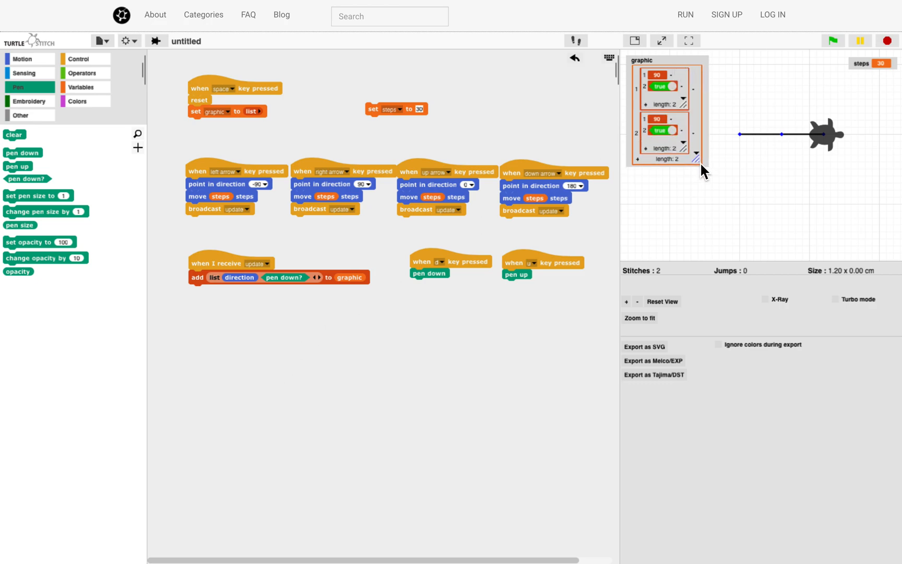
Start a new 'when r key pressed' script that begins with reset
{"action": "left_click", "coordinate": [100, 63]}
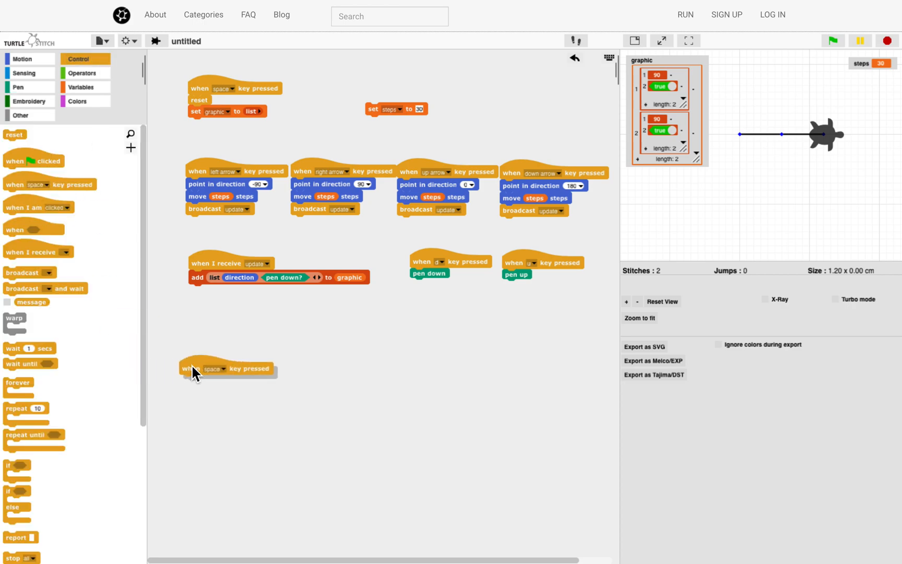
{"action": "left_click_drag", "start_coordinate": [18, 189], "coordinate": [200, 359]}
{"action": "left_click", "coordinate": [219, 359]}
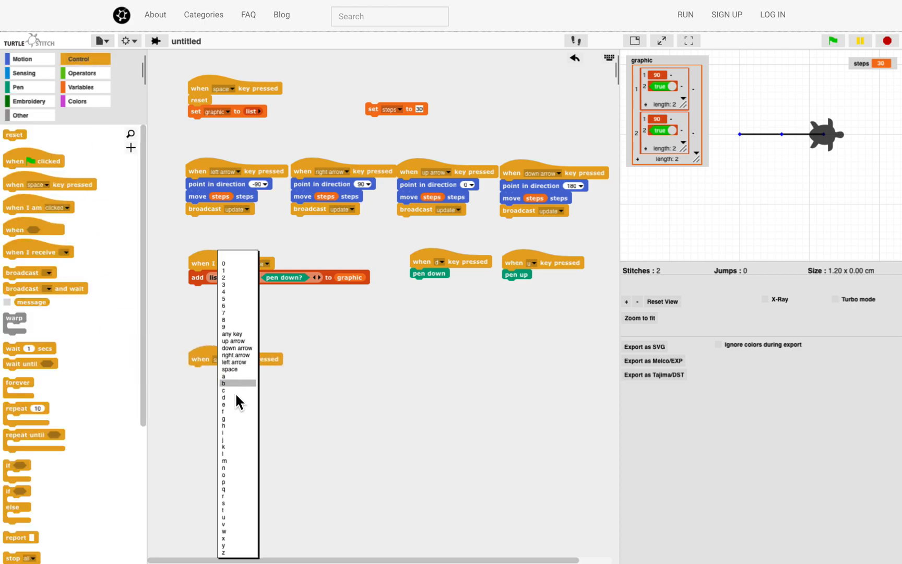
{"action": "left_click", "coordinate": [241, 496]}
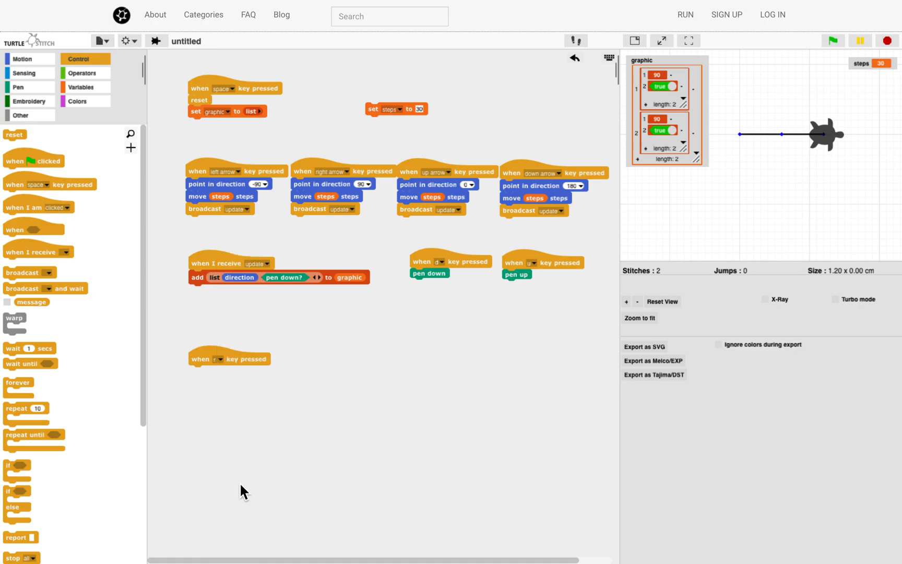
{"action": "left_click_drag", "start_coordinate": [206, 371], "coordinate": [206, 337]}
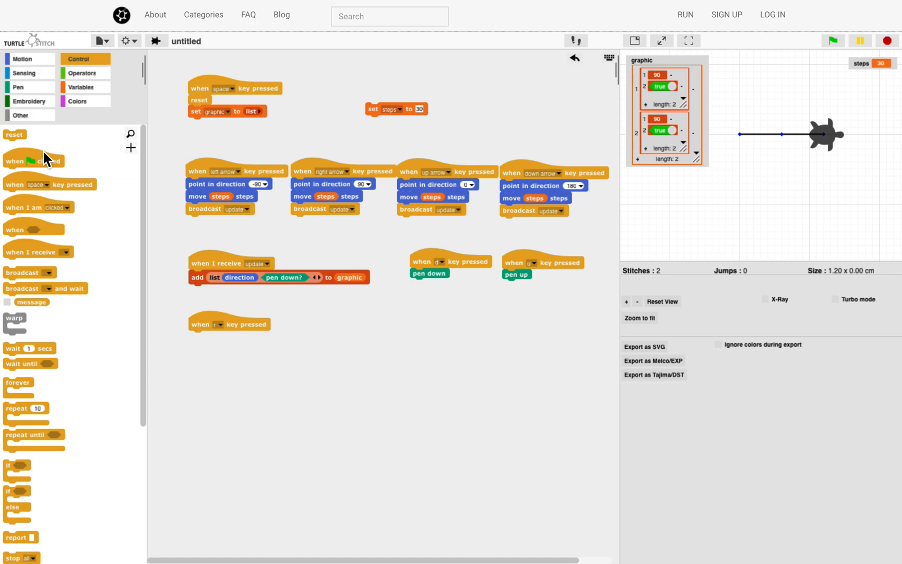
{"action": "left_click_drag", "start_coordinate": [192, 300], "coordinate": [204, 329]}
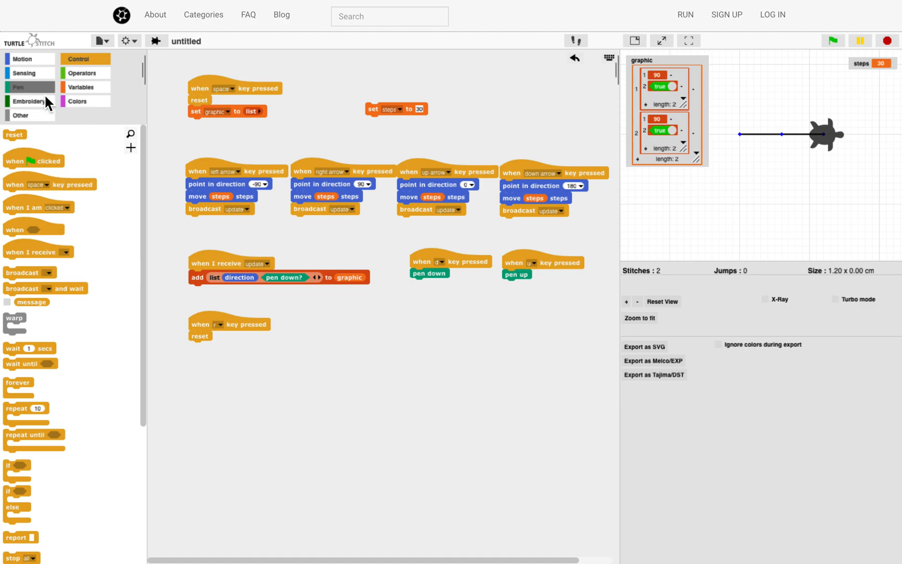
Add 'delete last of graphic' under reset in the r-key script
{"action": "left_click", "coordinate": [80, 87]}
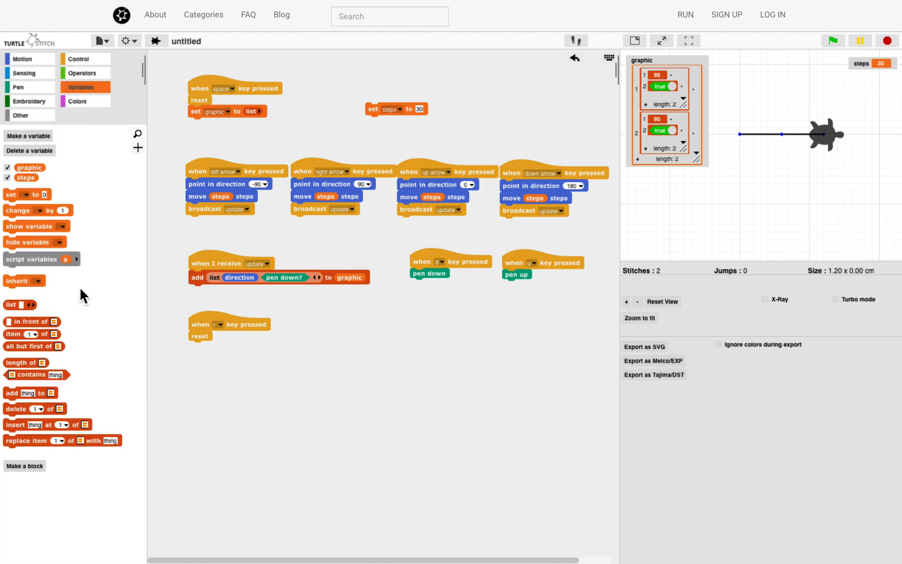
{"action": "left_click_drag", "start_coordinate": [19, 409], "coordinate": [230, 347]}
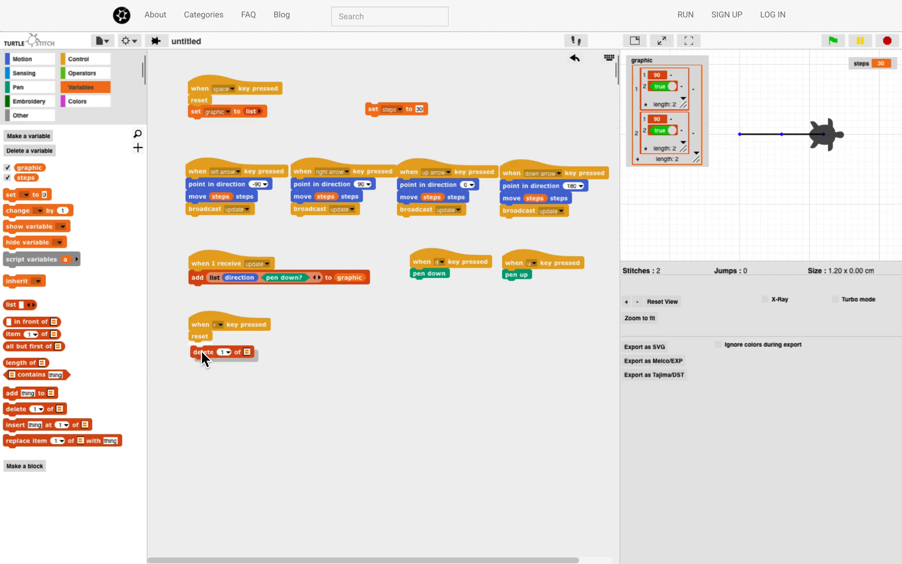
{"action": "left_click", "coordinate": [227, 347]}
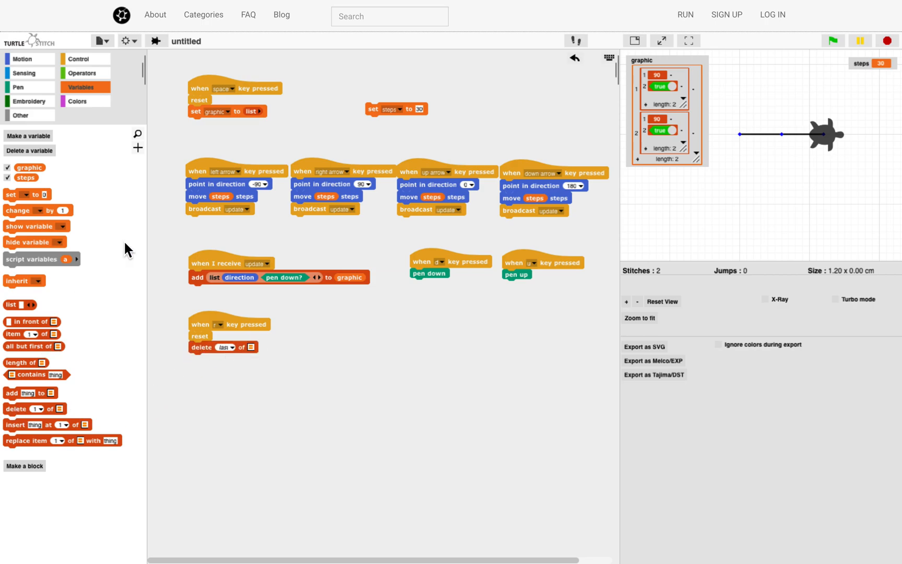
{"action": "left_click_drag", "start_coordinate": [238, 336], "coordinate": [274, 357]}
Stitch the square's remaining sides with Down, Left, Up, then undo the last move with r
{"action": "key", "text": "Down"}
{"action": "key", "text": "Left"}
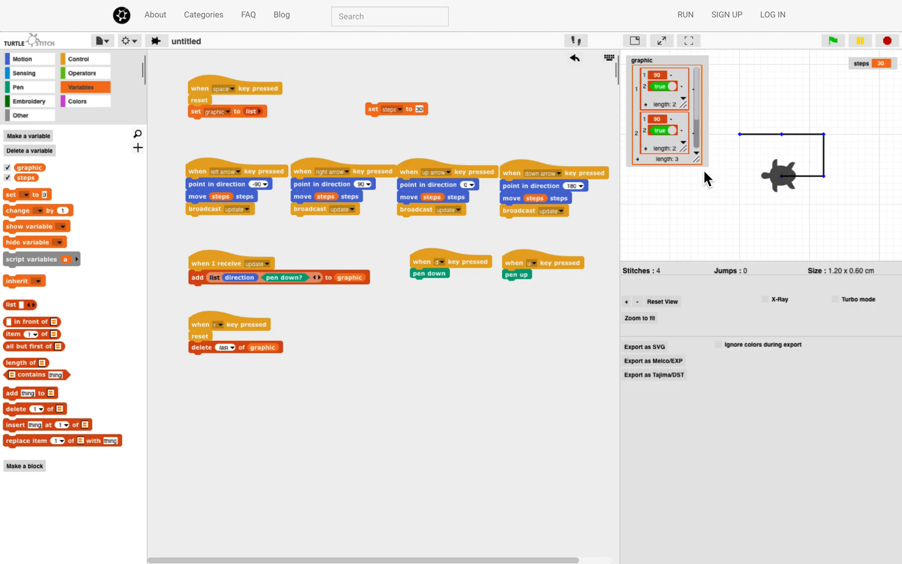
{"action": "key", "text": "Up"}
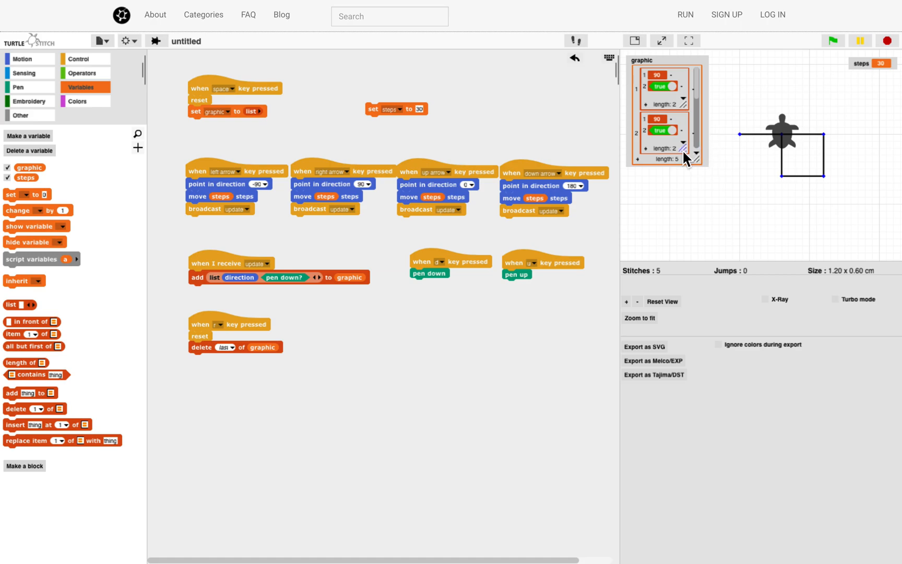
{"action": "left_click_drag", "start_coordinate": [696, 161], "coordinate": [704, 237]}
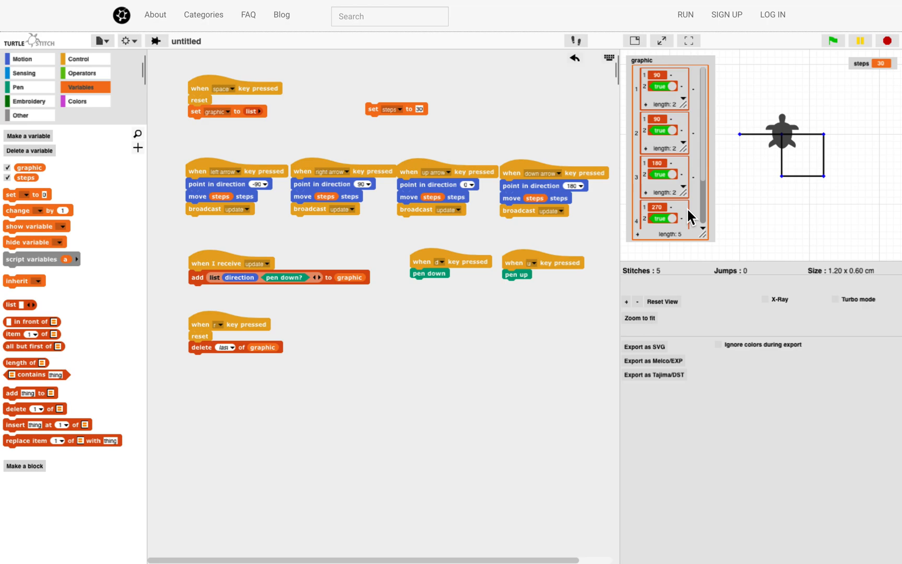
{"action": "key", "text": "r"}
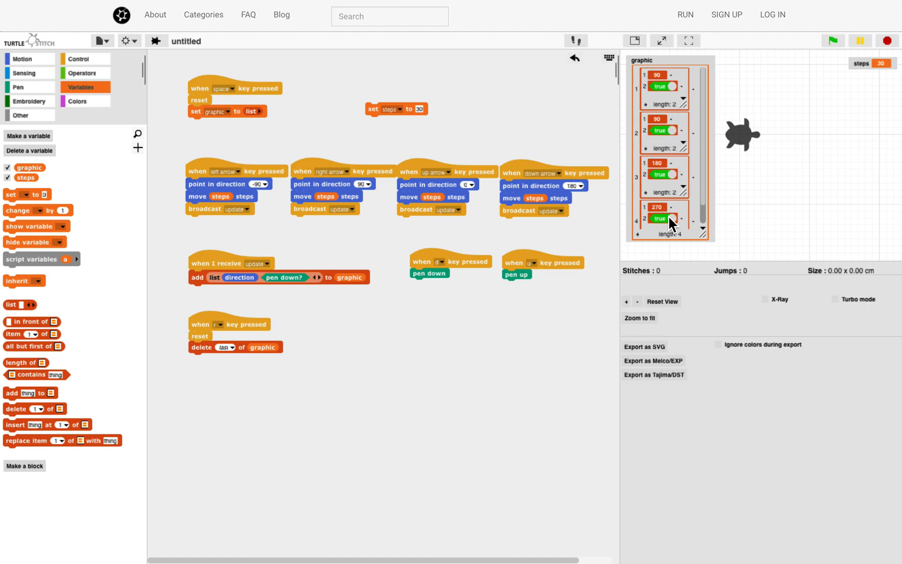
{"action": "scroll", "coordinate": [704, 194], "scroll_direction": "down", "scroll_amount": 2}
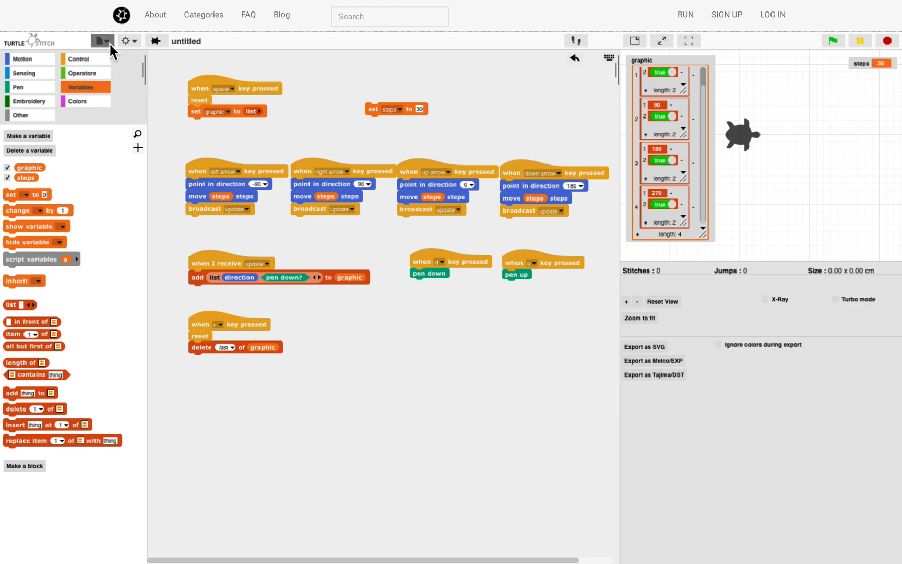
Import the tools block library from the File menu
{"action": "left_click", "coordinate": [110, 42]}
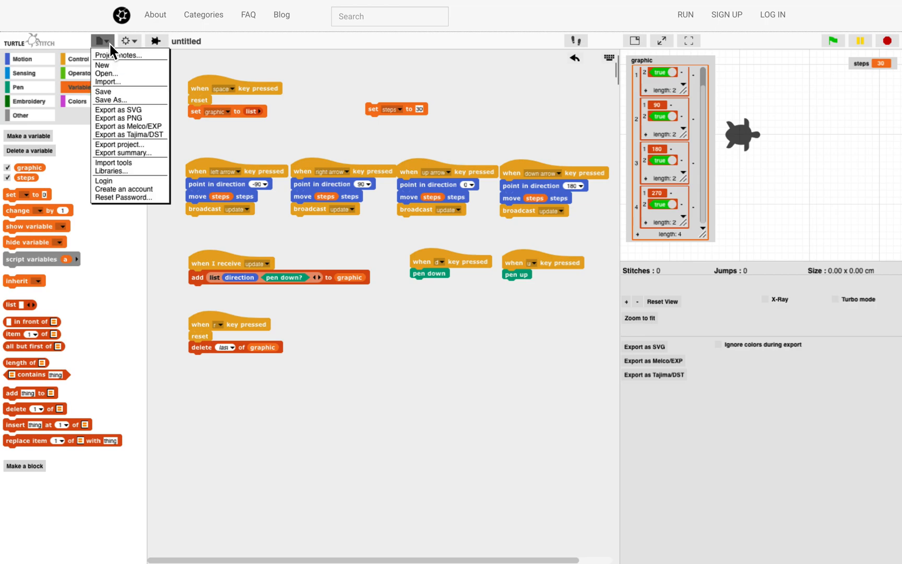
{"action": "left_click", "coordinate": [136, 163]}
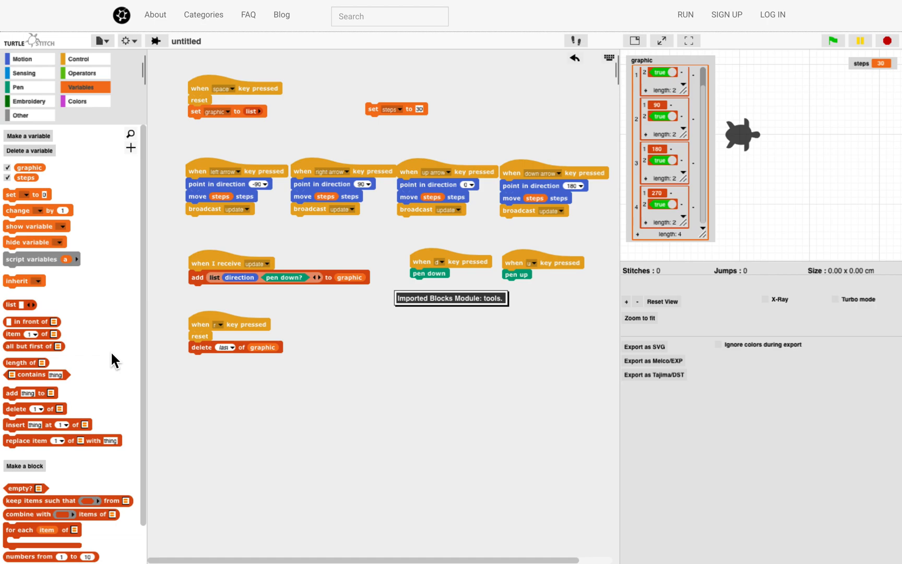
{"action": "scroll", "coordinate": [89, 473], "scroll_direction": "down", "scroll_amount": 1}
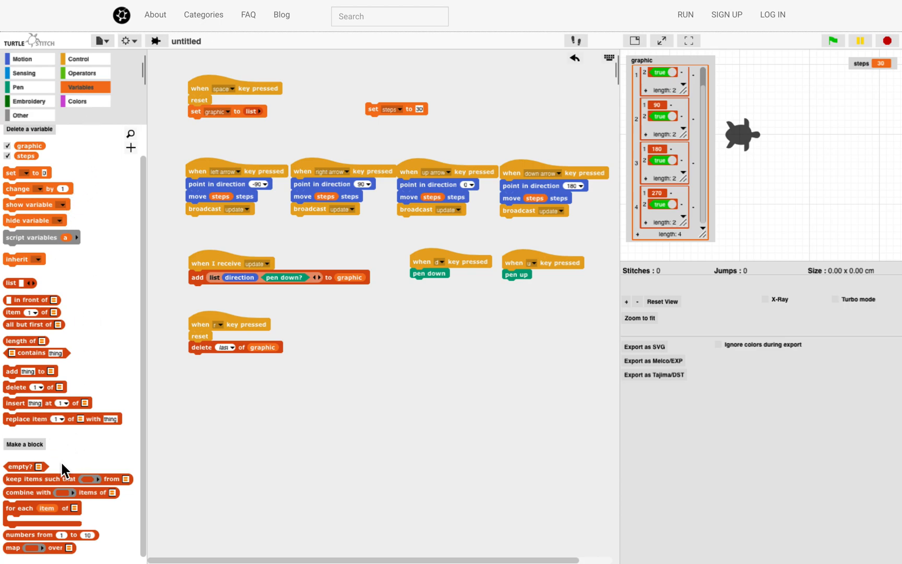
Attach a 'for each item of graphic' loop after the delete step in the r-key script
{"action": "left_click_drag", "start_coordinate": [26, 507], "coordinate": [357, 323]}
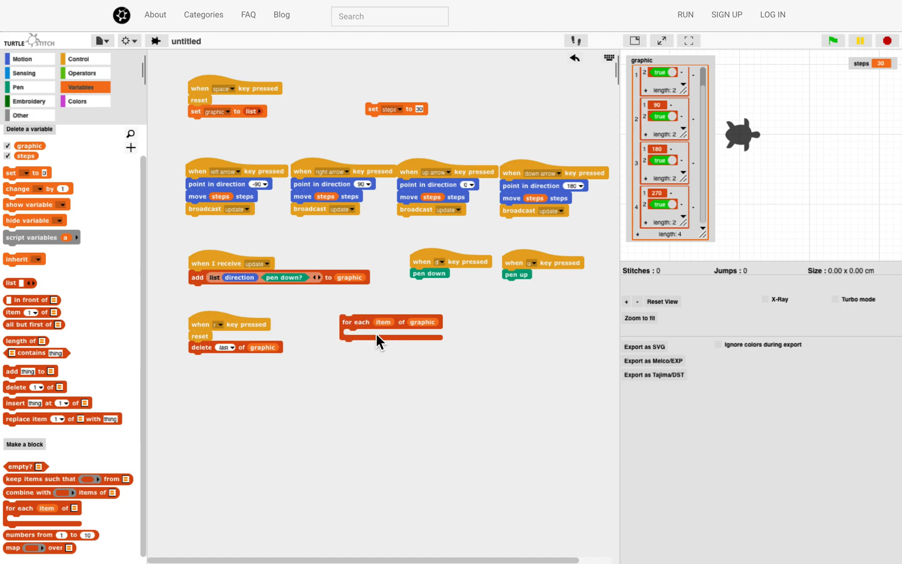
{"action": "left_click_drag", "start_coordinate": [360, 329], "coordinate": [207, 368]}
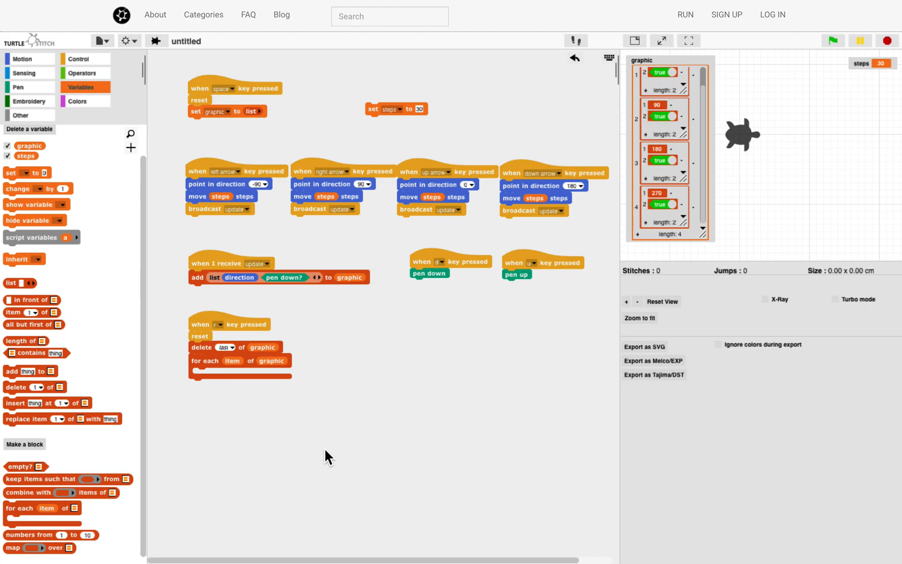
Put an if-else inside the loop testing item 2 of the current item
{"action": "left_click", "coordinate": [97, 62]}
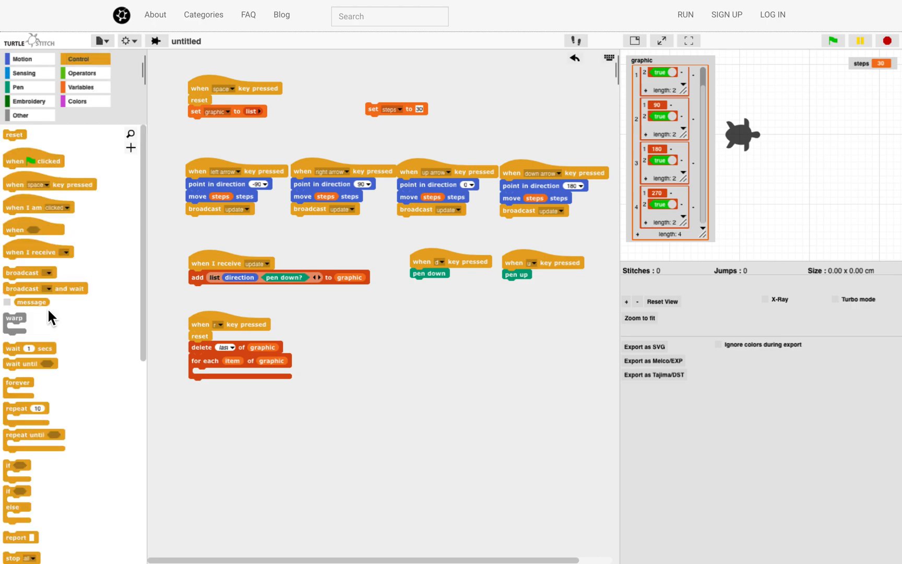
{"action": "left_click_drag", "start_coordinate": [11, 491], "coordinate": [198, 384]}
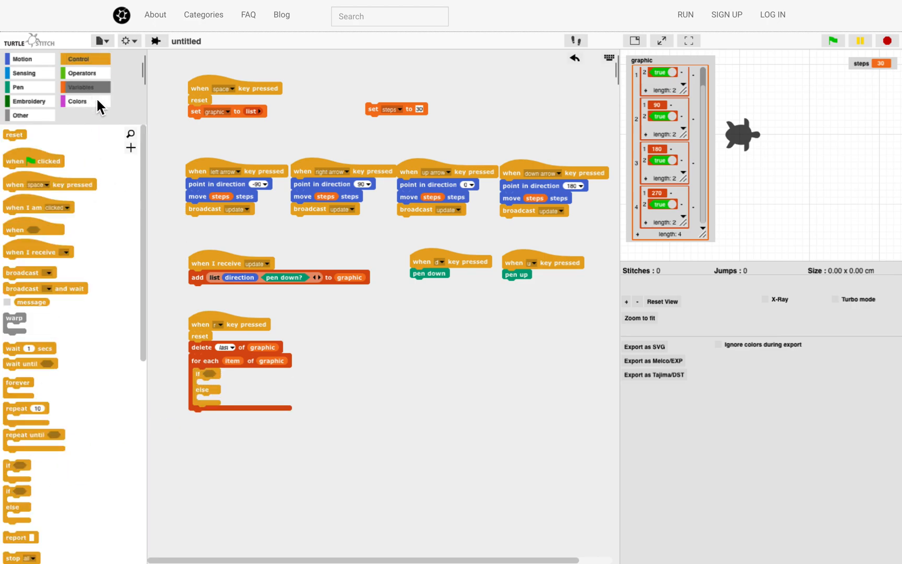
{"action": "left_click", "coordinate": [87, 86]}
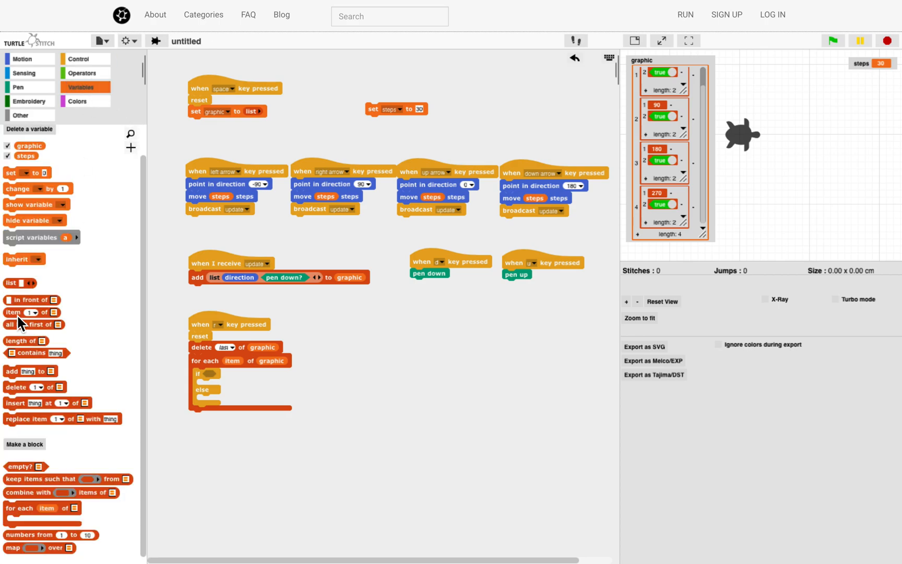
{"action": "left_click_drag", "start_coordinate": [19, 318], "coordinate": [208, 378]}
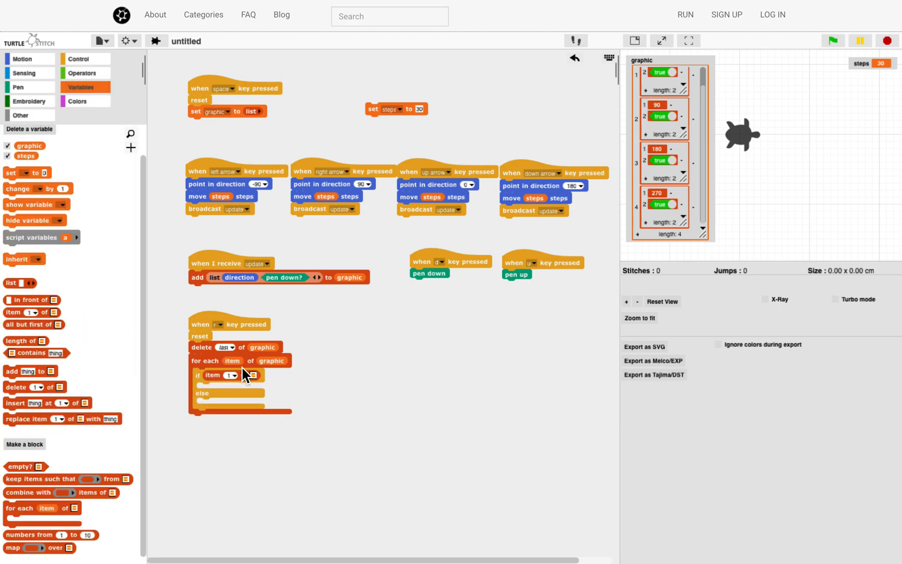
{"action": "left_click_drag", "start_coordinate": [235, 360], "coordinate": [254, 376]}
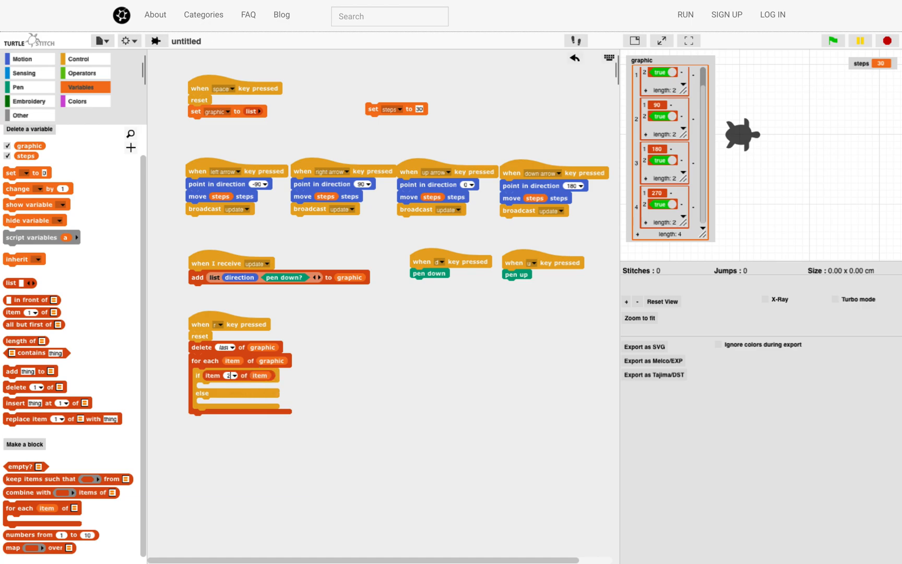
{"action": "mouse_move", "coordinate": [220, 375]}
{"action": "left_mouse_down"}
{"action": "mouse_move", "coordinate": [312, 374]}
{"action": "mouse_move", "coordinate": [219, 378]}
{"action": "left_mouse_up"}
Place pen down in the if branch and pen up in the else branch
{"action": "left_click", "coordinate": [35, 85]}
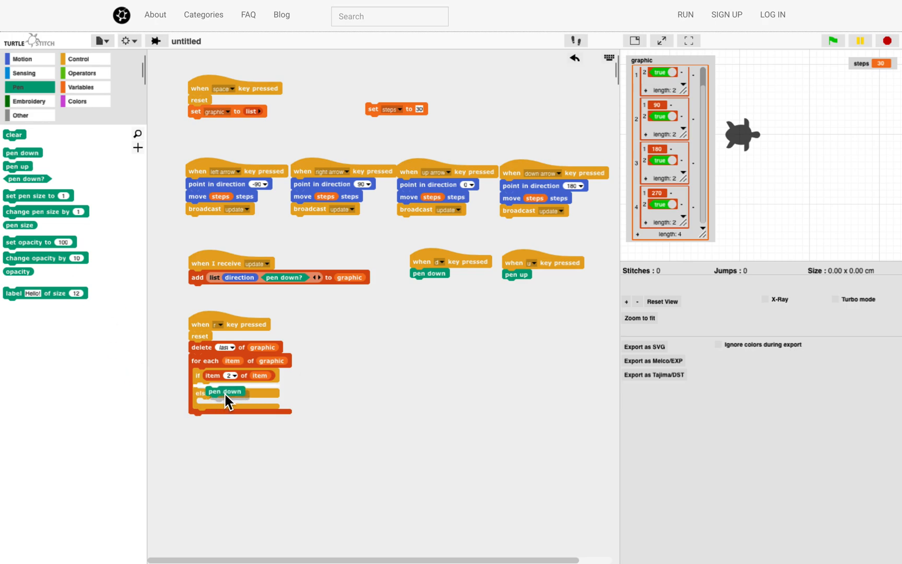
{"action": "left_click_drag", "start_coordinate": [149, 380], "coordinate": [225, 394]}
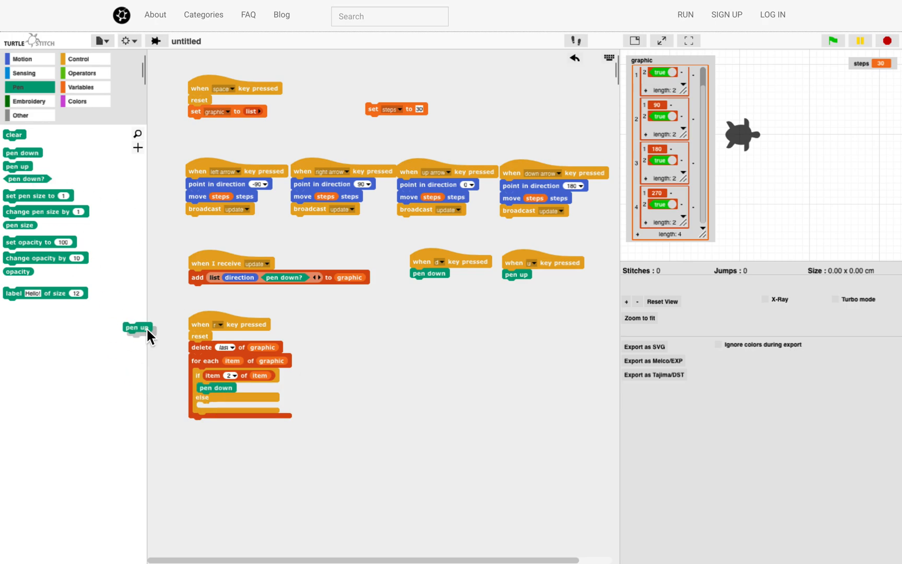
{"action": "left_click_drag", "start_coordinate": [233, 409], "coordinate": [228, 410]}
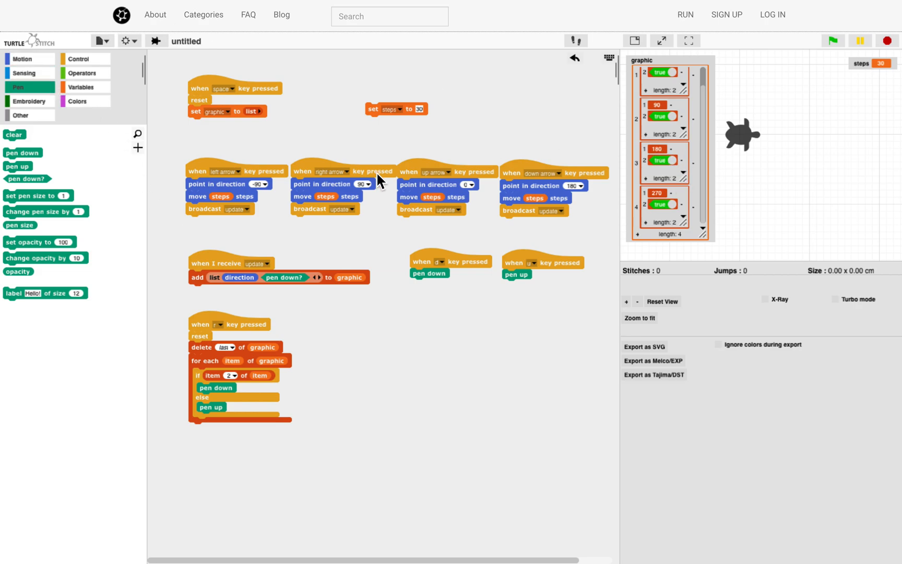
Add 'point in direction (item 1 of item)' inside the loop
{"action": "left_click", "coordinate": [27, 58]}
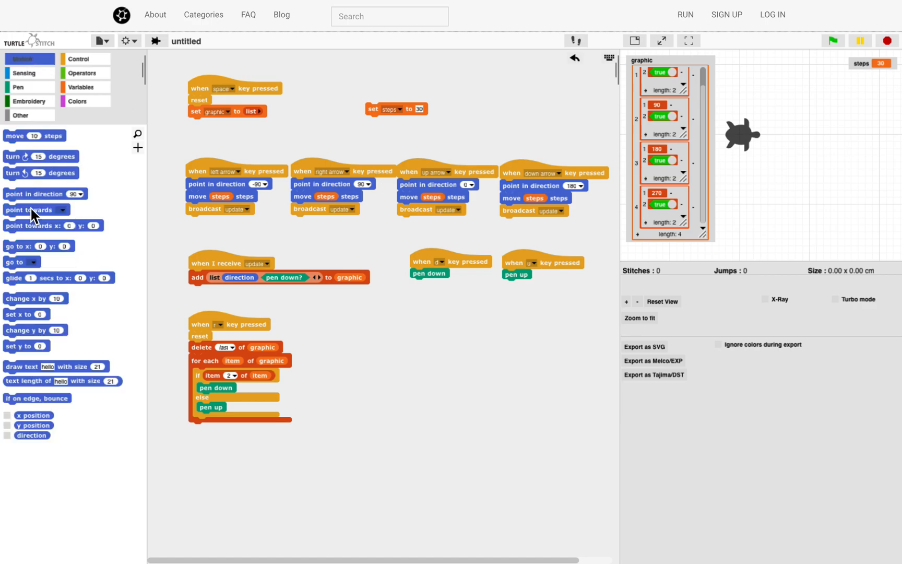
{"action": "left_click_drag", "start_coordinate": [48, 199], "coordinate": [218, 427]}
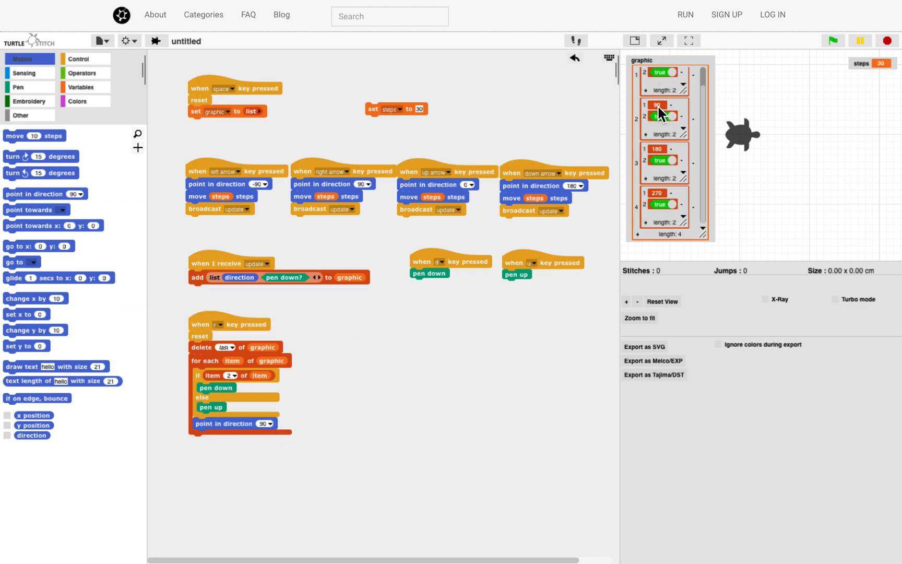
{"action": "left_click", "coordinate": [90, 85]}
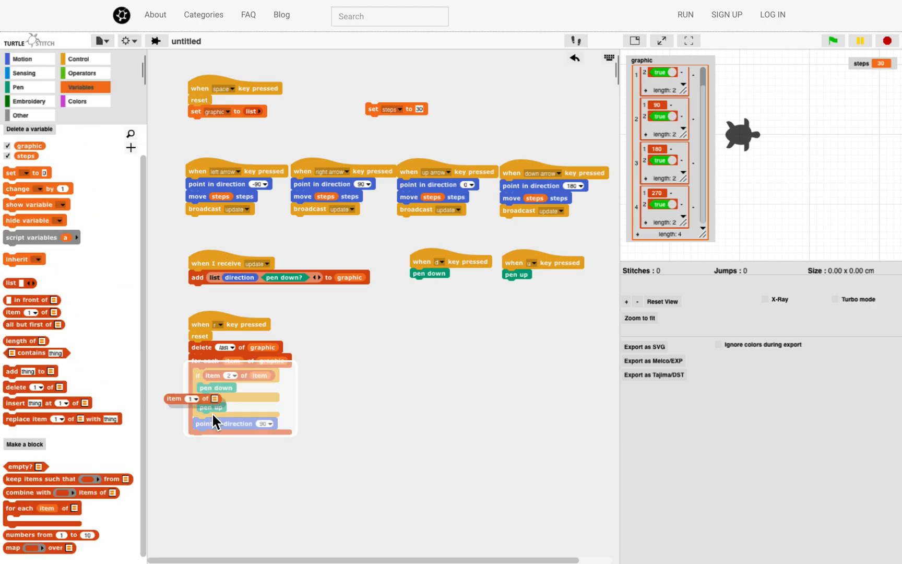
{"action": "left_click_drag", "start_coordinate": [14, 311], "coordinate": [250, 428]}
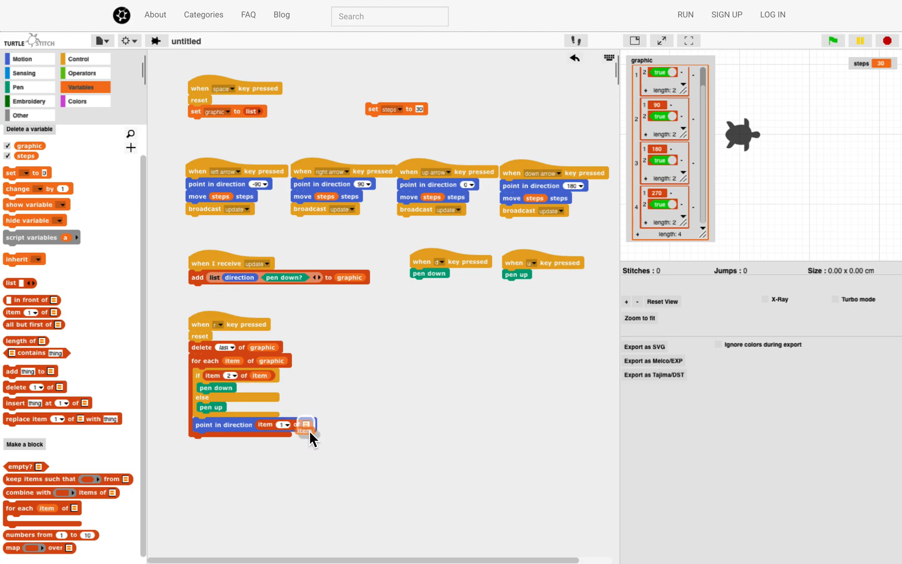
{"action": "left_click_drag", "start_coordinate": [237, 367], "coordinate": [308, 429]}
Add 'move (steps) steps' after the turn, then reset with space to clear the recording
{"action": "left_click", "coordinate": [32, 58]}
{"action": "left_click_drag", "start_coordinate": [15, 135], "coordinate": [202, 443]}
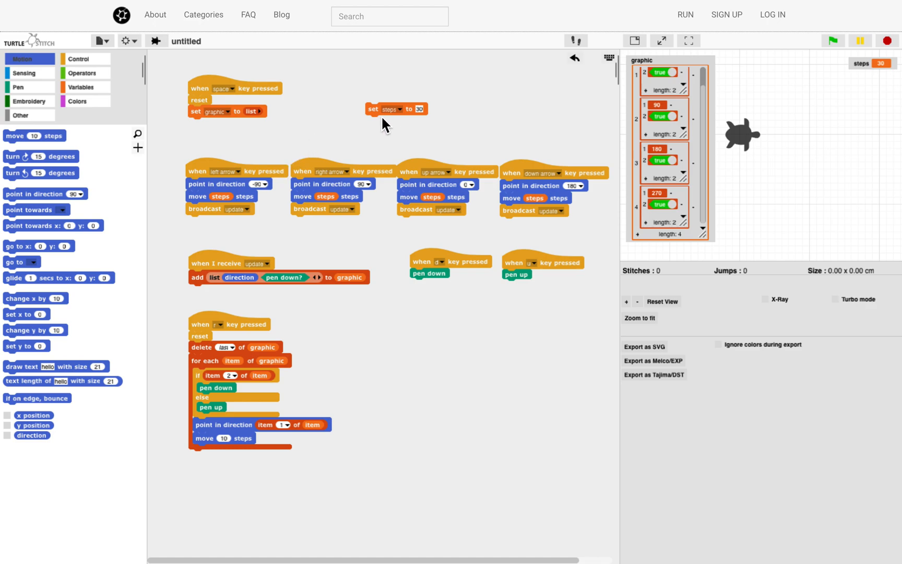
{"action": "left_click", "coordinate": [94, 91]}
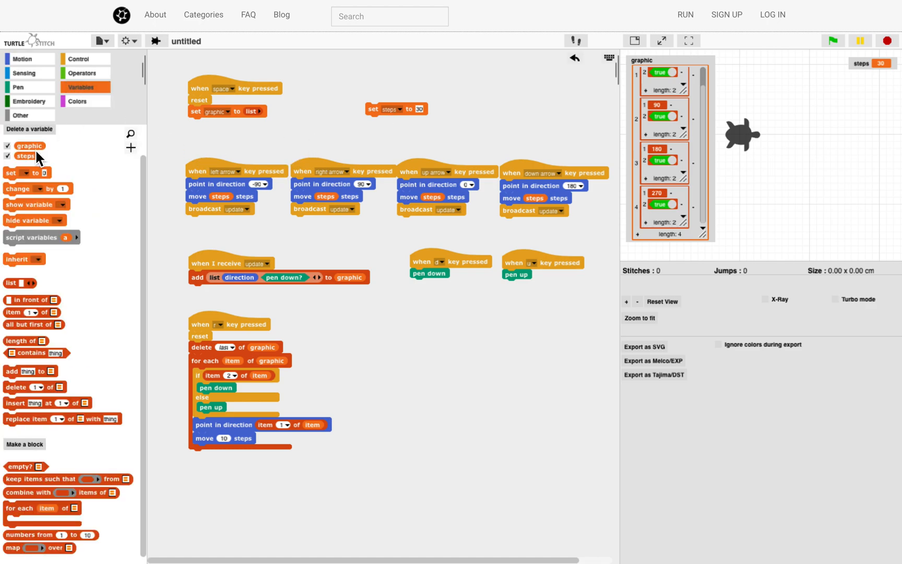
{"action": "left_click_drag", "start_coordinate": [36, 151], "coordinate": [227, 433]}
{"action": "key", "text": "space"}
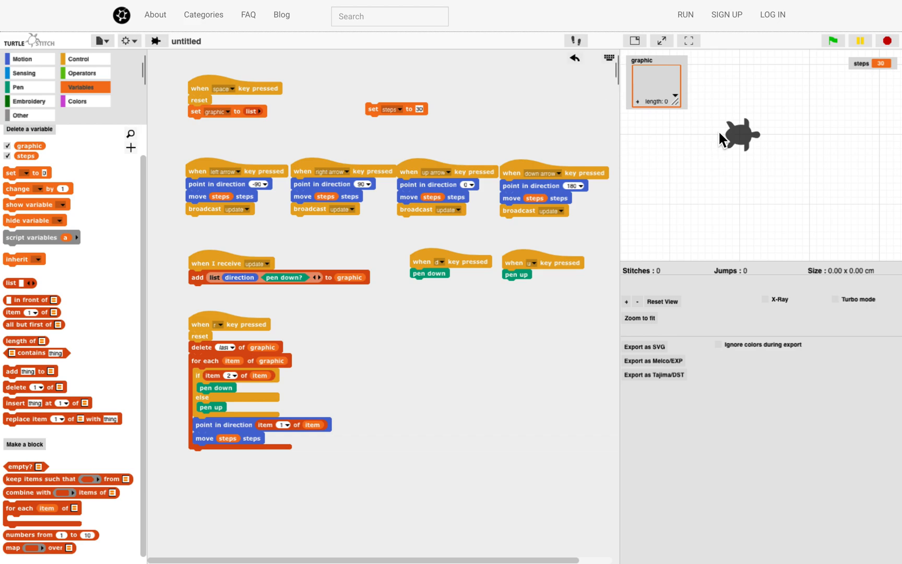
Stitch a second square with the arrow keys and undo its last segment with r
{"action": "left_click", "coordinate": [655, 317]}
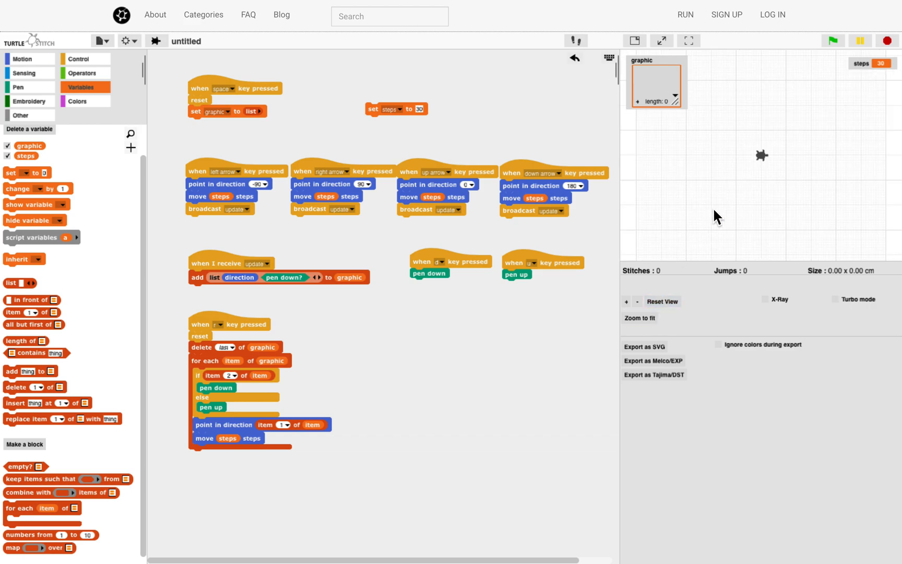
{"action": "key", "text": "Right"}
{"action": "key", "text": "Up"}
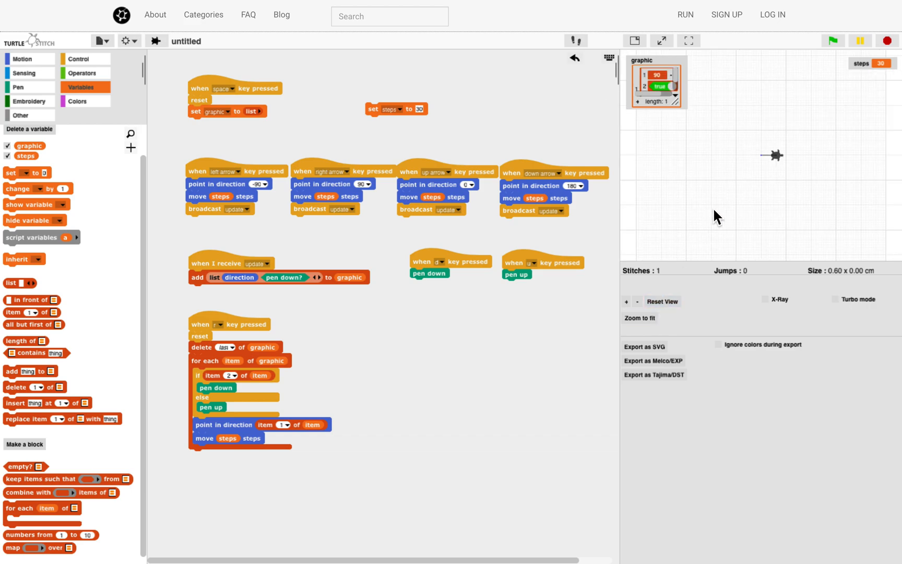
{"action": "key", "text": "Left"}
{"action": "key", "text": "Down"}
{"action": "key", "text": "Down"}
{"action": "key", "text": "Right"}
{"action": "key", "text": "Up"}
{"action": "key", "text": "Up"}
{"action": "key", "text": "Up"}
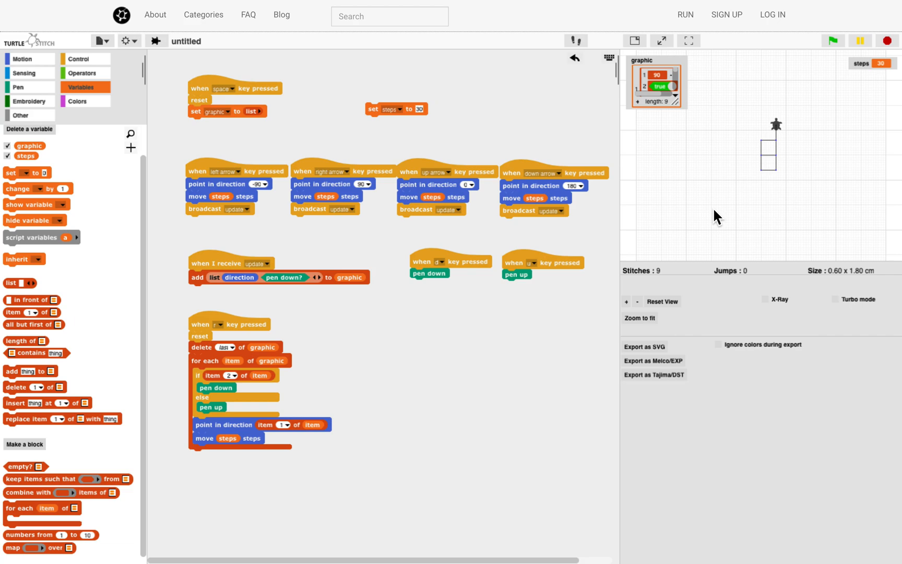
{"action": "key", "text": "r"}
Stitch a staircase and zigzag path with the arrow keys, then undo the last segment leaving 37 stitches
{"action": "key", "text": "Up"}
{"action": "key", "text": "Up"}
{"action": "key", "text": "Right"}
{"action": "key", "text": "Right"}
{"action": "key", "text": "Down"}
{"action": "key", "text": "Left"}
{"action": "key", "text": "Left"}
{"action": "key", "text": "Up"}
{"action": "key", "text": "Up"}
{"action": "key", "text": "Right"}
{"action": "key", "text": "Up"}
{"action": "key", "text": "Right"}
{"action": "key", "text": "Right"}
{"action": "key", "text": "Left"}
{"action": "key", "text": "Down"}
{"action": "key", "text": "Left"}
{"action": "key", "text": "Left"}
{"action": "key", "text": "Down"}
{"action": "key", "text": "Down"}
{"action": "key", "text": "Down"}
{"action": "key", "text": "Right"}
{"action": "key", "text": "Down"}
{"action": "key", "text": "Right"}
{"action": "key", "text": "Down"}
{"action": "key", "text": "Right"}
{"action": "key", "text": "Down"}
{"action": "key", "text": "Left"}
{"action": "key", "text": "Down"}
{"action": "key", "text": "Left"}
{"action": "key", "text": "Down"}
{"action": "key", "text": "Right"}
{"action": "key", "text": "Down"}
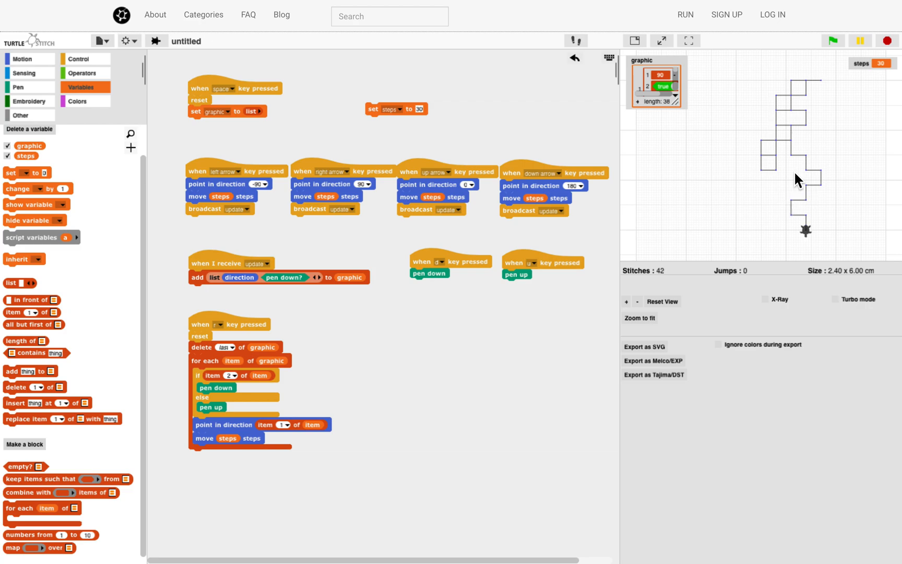
{"action": "key", "text": "r"}
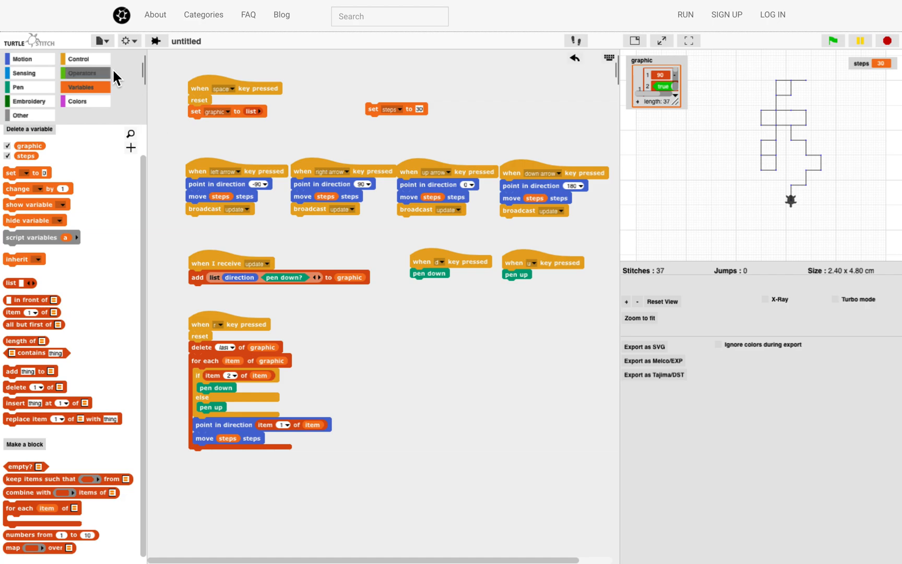
Wrap the undo script's redraw loop in a warp block and test the faster undo
{"action": "left_click", "coordinate": [97, 59]}
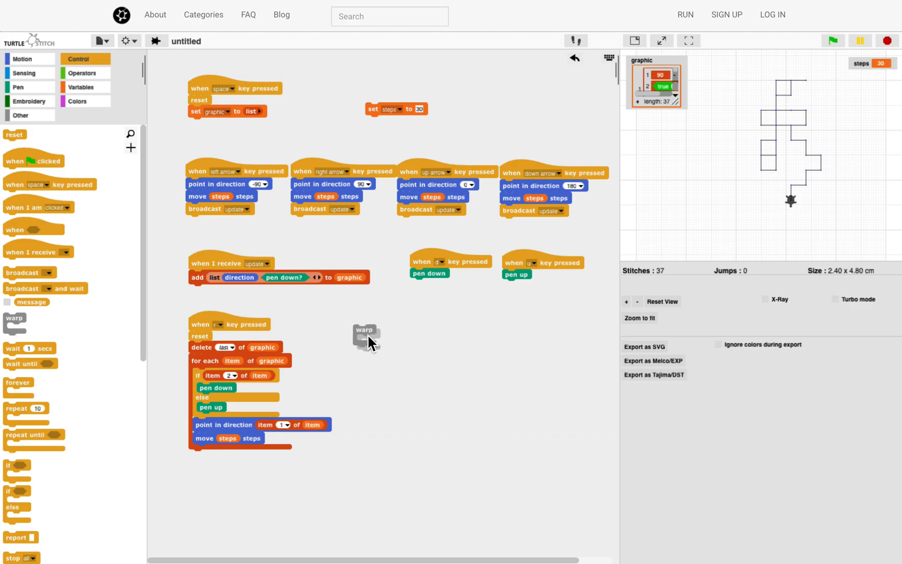
{"action": "mouse_move", "coordinate": [207, 371]}
{"action": "left_mouse_down"}
{"action": "mouse_move", "coordinate": [380, 351]}
{"action": "mouse_move", "coordinate": [206, 371]}
{"action": "left_mouse_up"}
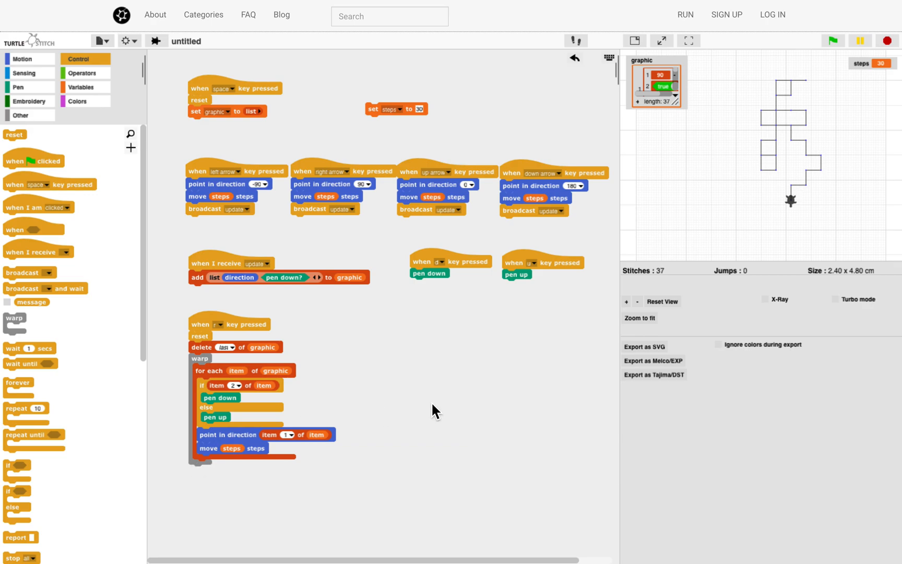
{"action": "key", "text": "z"}
{"action": "key", "text": "z"}
{"action": "key", "text": "z"}
Duplicate the undo script and set the copy to trigger on the s key
{"action": "right_click", "coordinate": [196, 320]}
{"action": "left_click", "coordinate": [226, 335]}
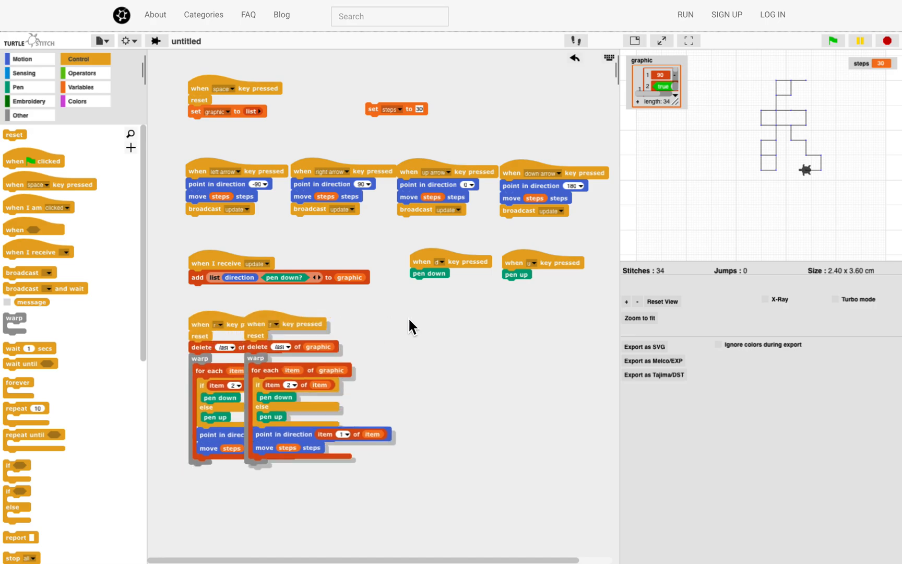
{"action": "left_click", "coordinate": [432, 328]}
{"action": "left_click", "coordinate": [420, 322]}
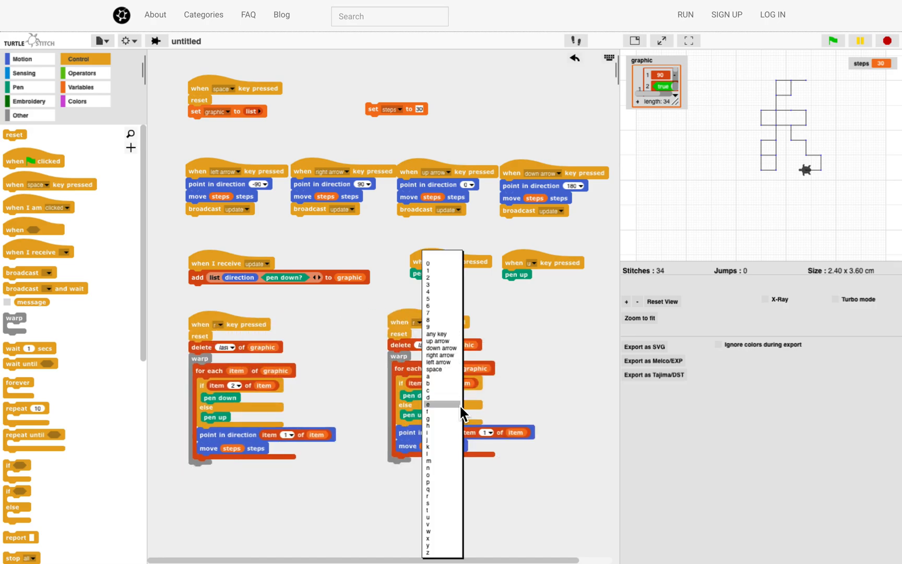
{"action": "left_click", "coordinate": [446, 503]}
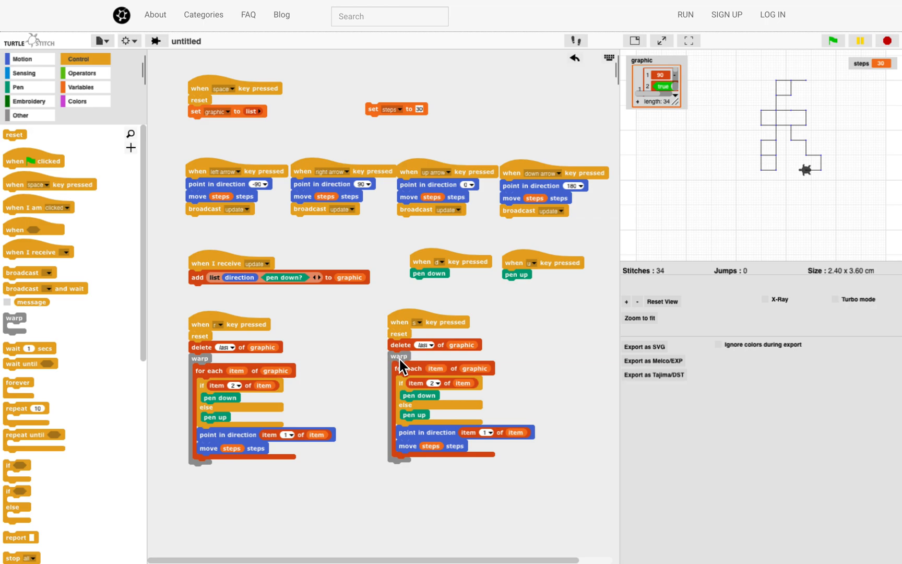
Remove 'delete last of graphic' from the copy so the redraw loop follows reset
{"action": "left_click_drag", "start_coordinate": [399, 360], "coordinate": [399, 383]}
{"action": "mouse_move", "coordinate": [404, 344]}
{"action": "left_mouse_down"}
{"action": "mouse_move", "coordinate": [168, 338]}
{"action": "mouse_move", "coordinate": [98, 345]}
{"action": "left_mouse_up"}
{"action": "left_click_drag", "start_coordinate": [397, 380], "coordinate": [405, 349]}
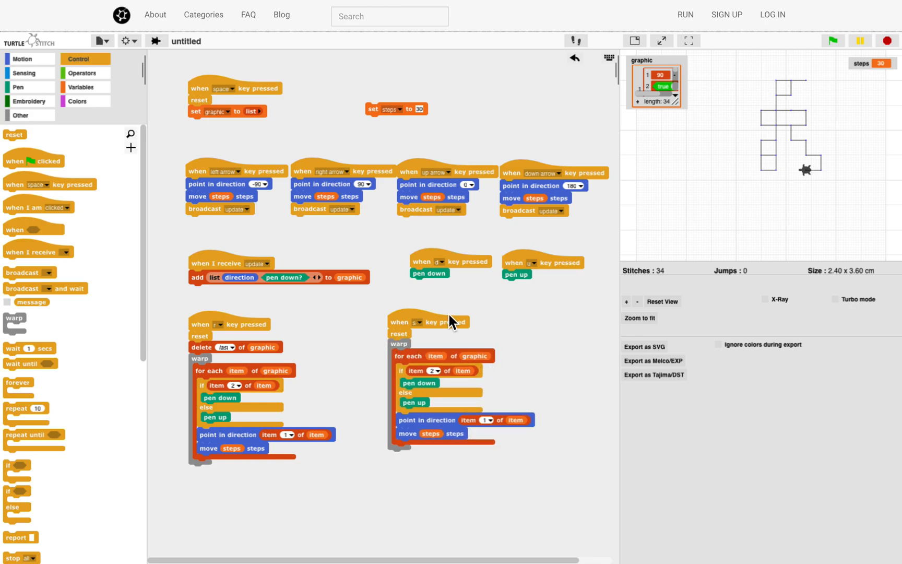
Add cross stitch 10 by 10 to the pen-down branch and running stitch by 10 to the pen-up branch
{"action": "left_click", "coordinate": [50, 90]}
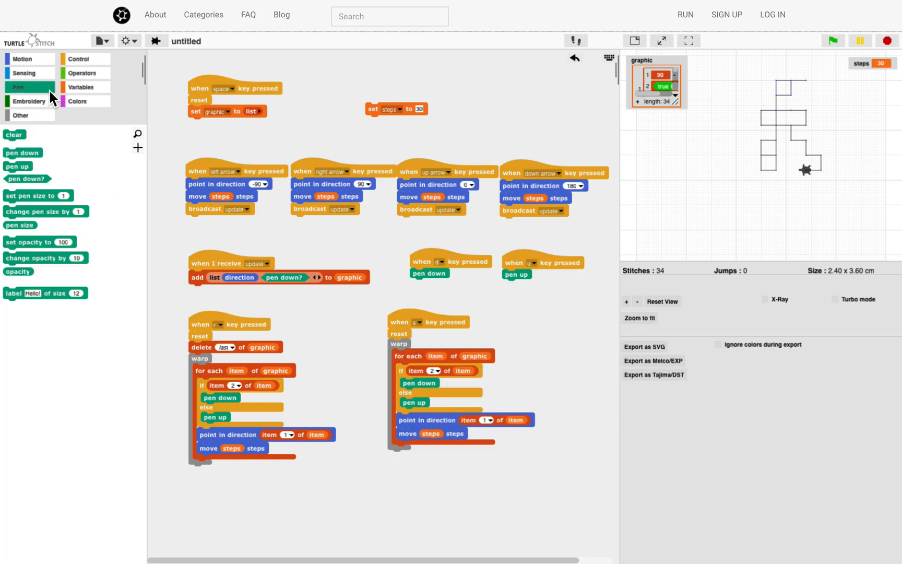
{"action": "left_click", "coordinate": [44, 101]}
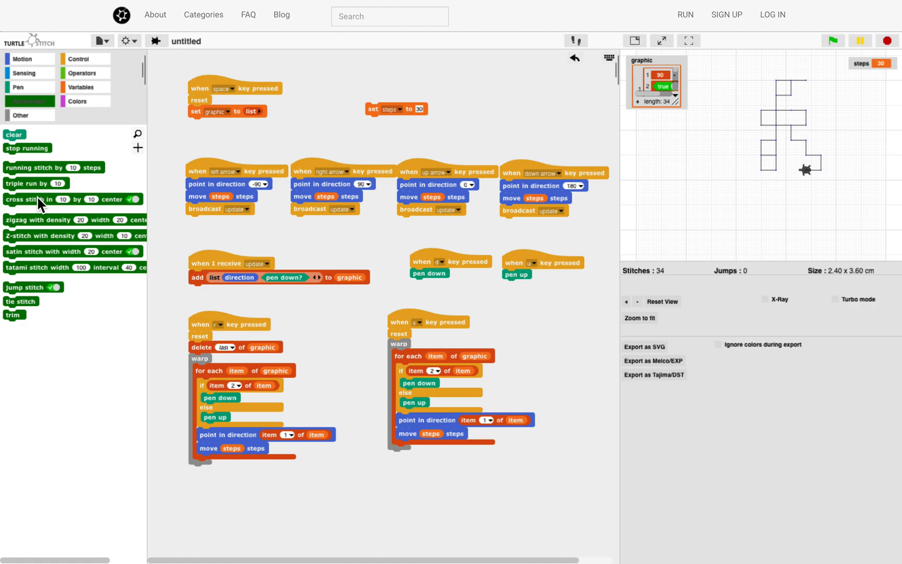
{"action": "left_click_drag", "start_coordinate": [32, 201], "coordinate": [430, 411]}
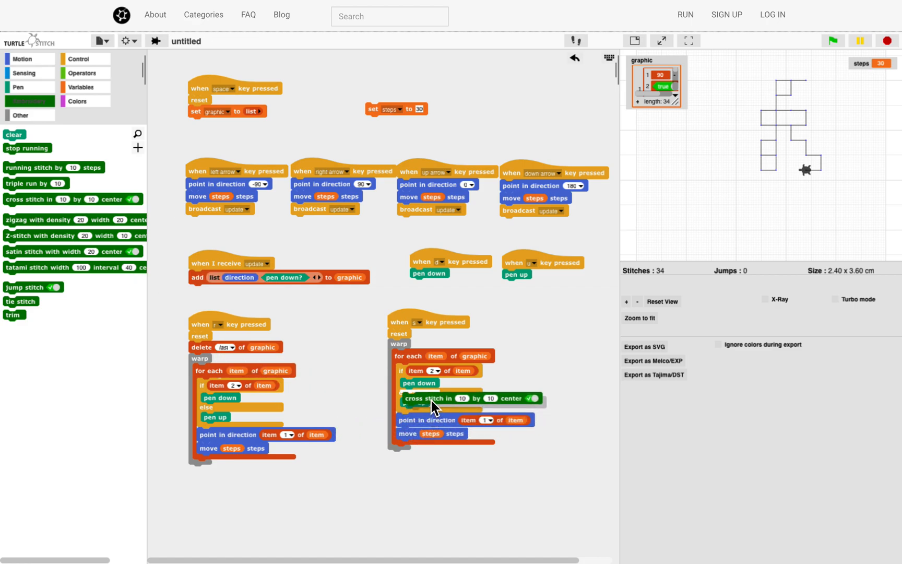
{"action": "left_click_drag", "start_coordinate": [430, 411], "coordinate": [431, 390]}
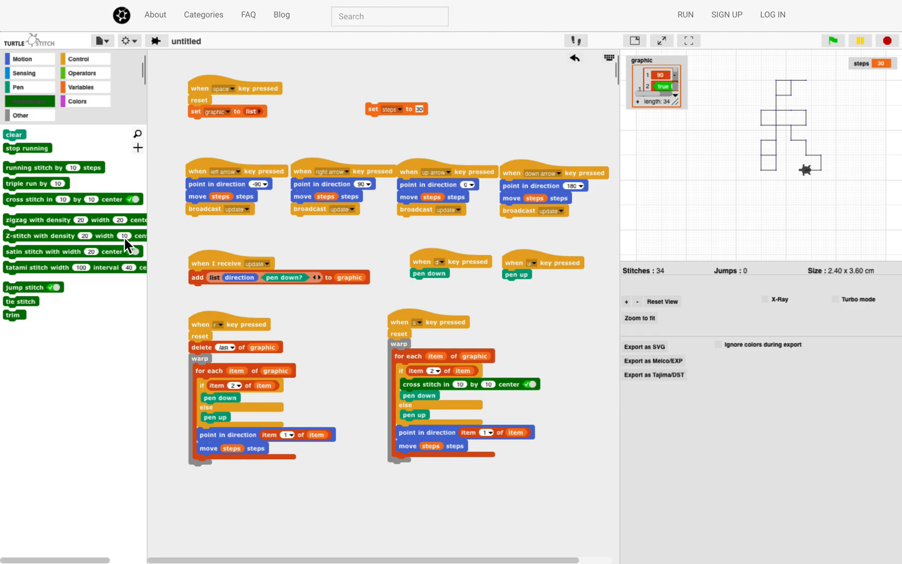
{"action": "left_click_drag", "start_coordinate": [33, 170], "coordinate": [431, 422]}
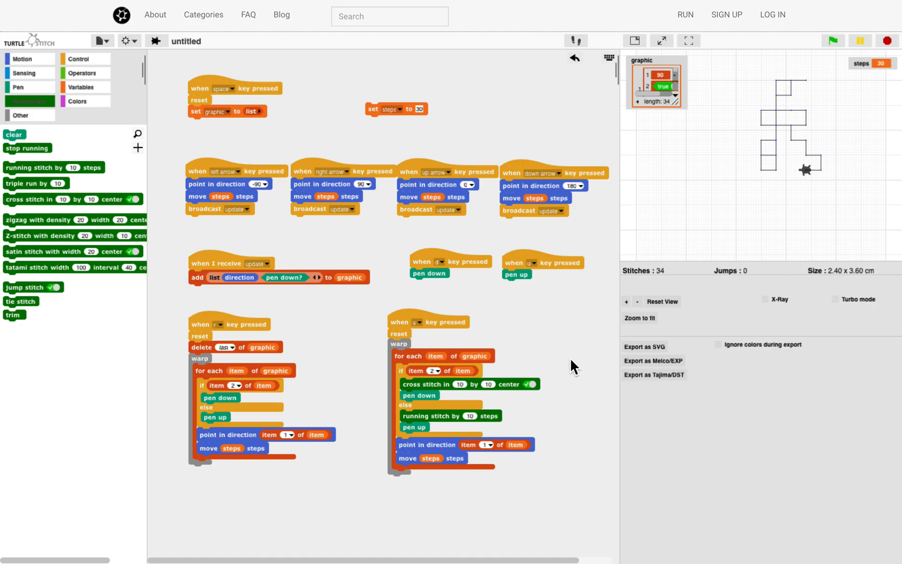
Redraw with s, then try a tatami stitch in the pen-down branch and redraw again
{"action": "key", "text": "s"}
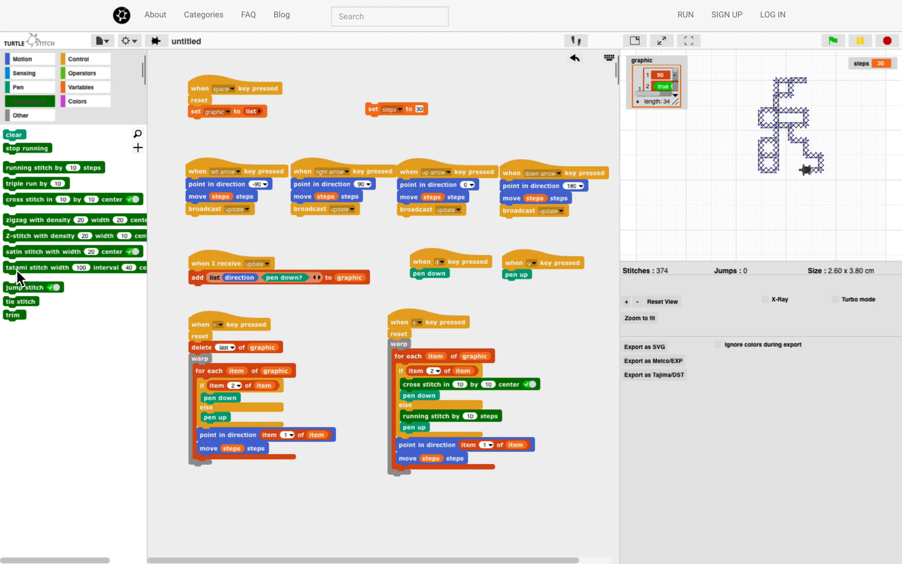
{"action": "mouse_move", "coordinate": [21, 268]}
{"action": "left_mouse_down"}
{"action": "mouse_move", "coordinate": [425, 409]}
{"action": "mouse_move", "coordinate": [421, 400]}
{"action": "left_mouse_up"}
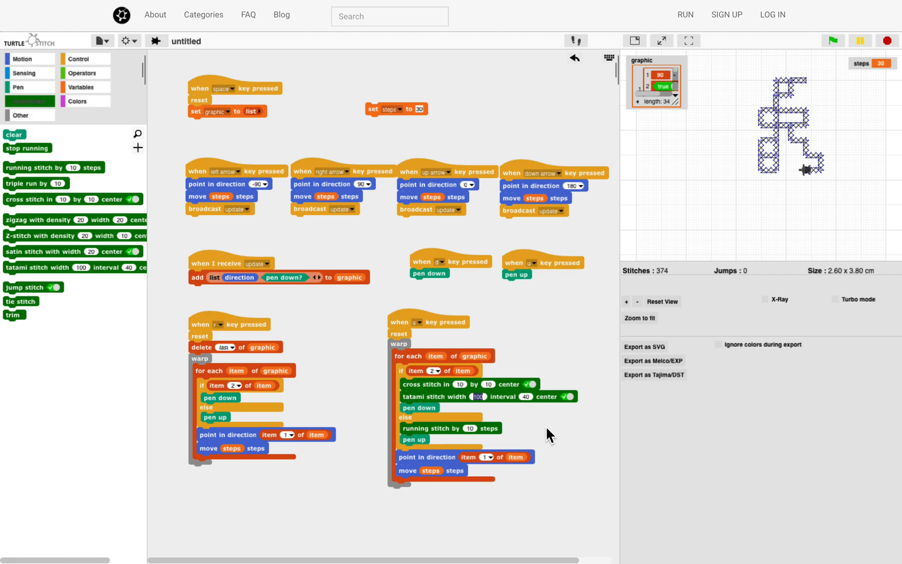
{"action": "type", "text": "20"}
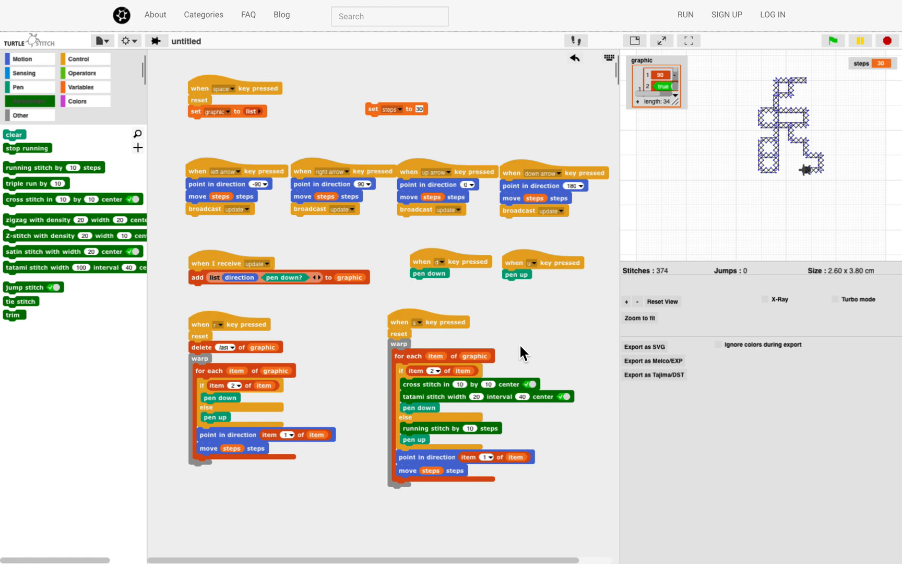
{"action": "key", "text": "s"}
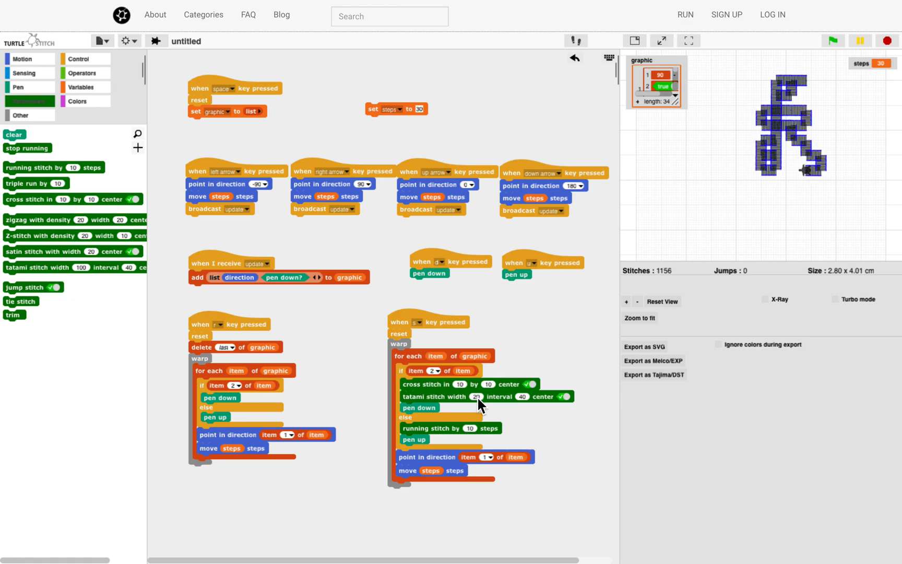
{"action": "type", "text": "5"}
{"action": "type", "text": "s"}
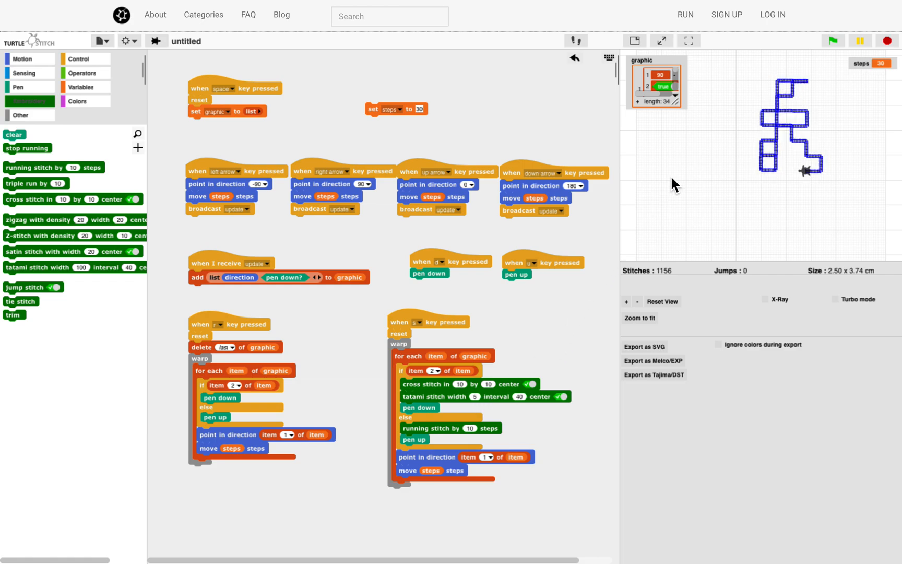
Delete the tatami stitch block and reset with space to clear the drawing and recording
{"action": "right_click", "coordinate": [439, 401]}
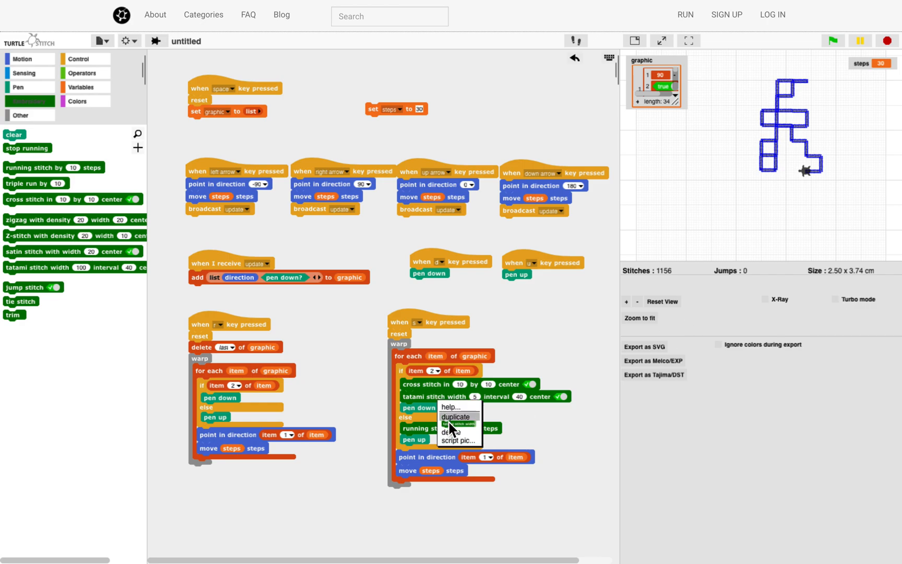
{"action": "left_click", "coordinate": [450, 434]}
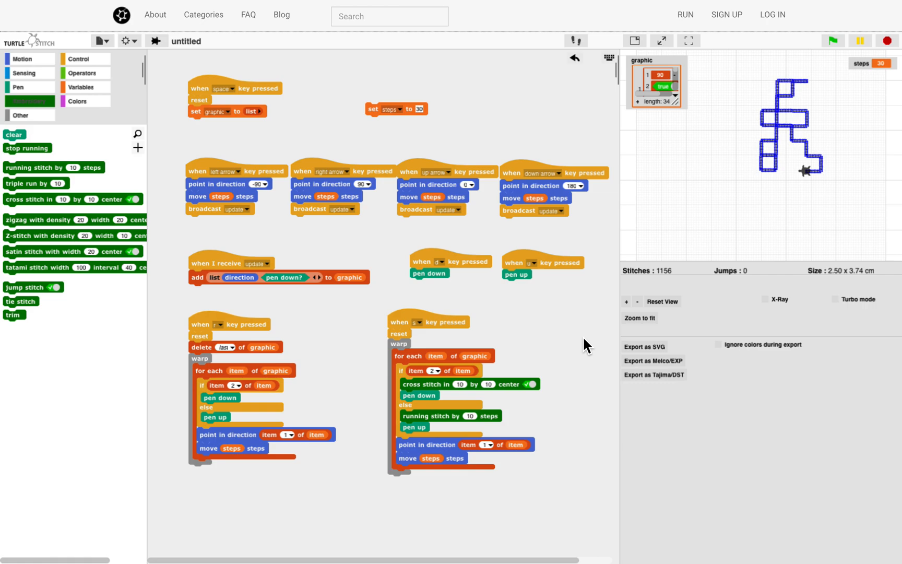
{"action": "key", "text": "space"}
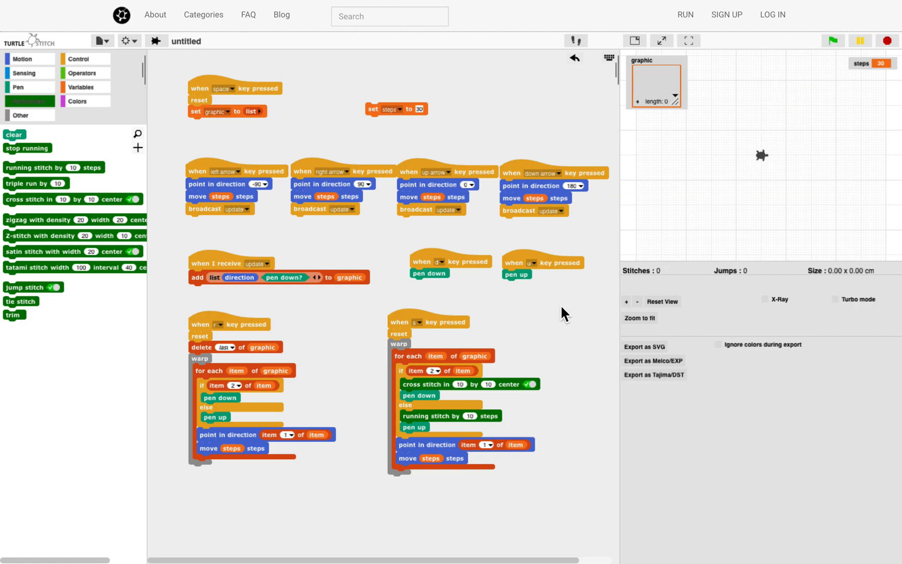
Enlarge the stage and set the step length to 20
{"action": "left_click_drag", "start_coordinate": [619, 73], "coordinate": [600, 81]}
{"action": "left_click", "coordinate": [419, 110]}
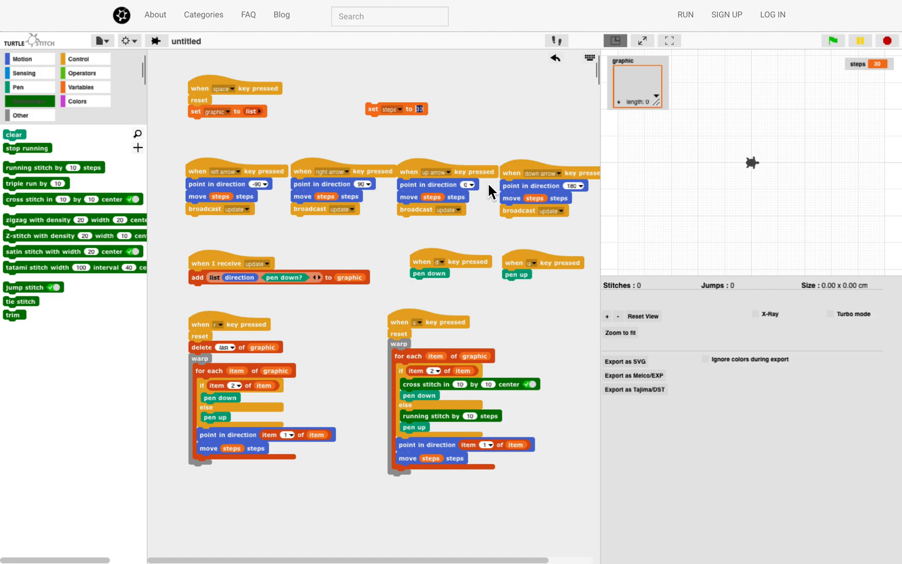
{"action": "type", "text": "20"}
{"action": "left_click", "coordinate": [377, 111]}
Draw the two stepped antennae with arrow keys, tracing out and back for each
{"action": "key", "text": "Right"}
{"action": "key", "text": "Up"}
{"action": "key", "text": "Right"}
{"action": "key", "text": "Up"}
{"action": "key", "text": "Right"}
{"action": "key", "text": "Up"}
{"action": "key", "text": "Down"}
{"action": "key", "text": "Left"}
{"action": "key", "text": "Down"}
{"action": "key", "text": "Left"}
{"action": "key", "text": "Down"}
{"action": "key", "text": "Left"}
{"action": "key", "text": "Up"}
{"action": "key", "text": "Left"}
{"action": "key", "text": "Up"}
{"action": "key", "text": "Left"}
{"action": "key", "text": "Up"}
{"action": "key", "text": "Down"}
{"action": "key", "text": "Right"}
{"action": "key", "text": "Down"}
{"action": "key", "text": "Right"}
Draw the butterfly's body line down, across the bottom and back up
{"action": "key", "text": "Down"}
{"action": "key", "text": "Right"}
{"action": "key", "text": "Down"}
{"action": "key", "text": "Down"}
{"action": "key", "text": "Down"}
{"action": "key", "text": "Down"}
{"action": "key", "text": "Down"}
{"action": "key", "text": "Down"}
{"action": "key", "text": "Down"}
{"action": "key", "text": "Down"}
{"action": "key", "text": "Down"}
{"action": "key", "text": "Left"}
{"action": "key", "text": "Up"}
{"action": "key", "text": "Up"}
{"action": "key", "text": "Up"}
{"action": "key", "text": "Up"}
{"action": "key", "text": "Up"}
{"action": "key", "text": "Up"}
{"action": "key", "text": "Up"}
{"action": "key", "text": "Up"}
{"action": "key", "text": "Up"}
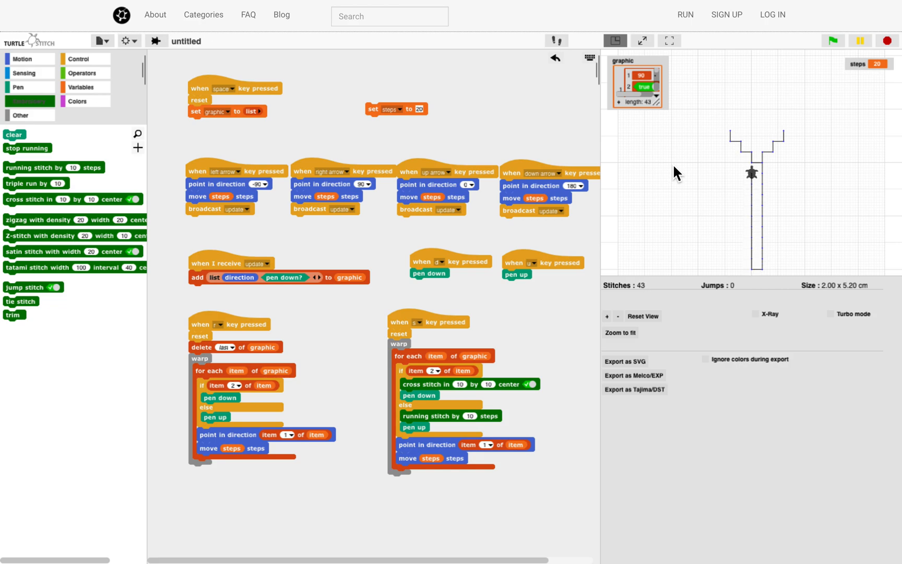
{"action": "key", "text": "Up"}
Draw the left wing: upper stepped edge back to the body, then the lower wing to the bottom
{"action": "key", "text": "Left"}
{"action": "key", "text": "Left"}
{"action": "key", "text": "Left"}
{"action": "key", "text": "Down"}
{"action": "key", "text": "Left"}
{"action": "key", "text": "Down"}
{"action": "key", "text": "Left"}
{"action": "key", "text": "Down"}
{"action": "key", "text": "Right"}
{"action": "key", "text": "Down"}
{"action": "key", "text": "Right"}
{"action": "key", "text": "Down"}
{"action": "key", "text": "Right"}
{"action": "key", "text": "Right"}
{"action": "key", "text": "Right"}
{"action": "key", "text": "Right"}
{"action": "key", "text": "Left"}
{"action": "key", "text": "Left"}
{"action": "key", "text": "Down"}
{"action": "key", "text": "Left"}
{"action": "key", "text": "Down"}
{"action": "key", "text": "Left"}
{"action": "key", "text": "Down"}
{"action": "key", "text": "Left"}
{"action": "key", "text": "Left"}
{"action": "key", "text": "Down"}
{"action": "key", "text": "Right"}
{"action": "key", "text": "Right"}
{"action": "key", "text": "Right"}
{"action": "key", "text": "Right"}
{"action": "key", "text": "Right"}
{"action": "key", "text": "Right"}
{"action": "key", "text": "Right"}
{"action": "key", "text": "Right"}
{"action": "key", "text": "Right"}
{"action": "key", "text": "Right"}
{"action": "key", "text": "Right"}
{"action": "key", "text": "Right"}
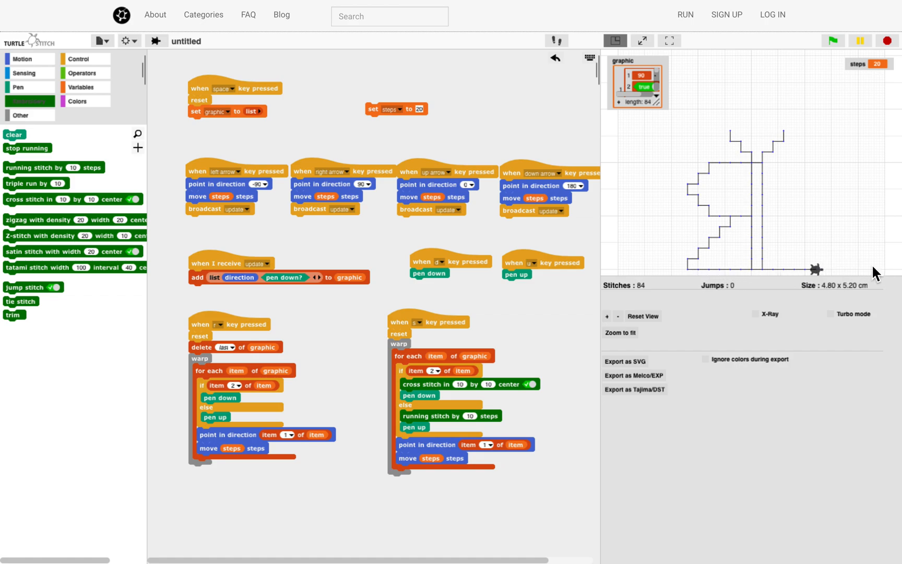
Draw the lower right wing's stepped edge from the bottom line back to the body
{"action": "key", "text": "Right"}
{"action": "key", "text": "Up"}
{"action": "key", "text": "Left"}
{"action": "key", "text": "Up"}
{"action": "key", "text": "Left"}
{"action": "key", "text": "Up"}
{"action": "key", "text": "Left"}
{"action": "key", "text": "Up"}
{"action": "key", "text": "Left"}
{"action": "key", "text": "Up"}
{"action": "key", "text": "Left"}
{"action": "key", "text": "Left"}
{"action": "key", "text": "Right"}
{"action": "key", "text": "Right"}
{"action": "key", "text": "Right"}
{"action": "key", "text": "Right"}
{"action": "key", "text": "Right"}
{"action": "key", "text": "Right"}
{"action": "key", "text": "Right"}
Undo stray moves with R, then draw the right upper wing's stepped edge and close it across the top
{"action": "key", "text": "r"}
{"action": "key", "text": "r"}
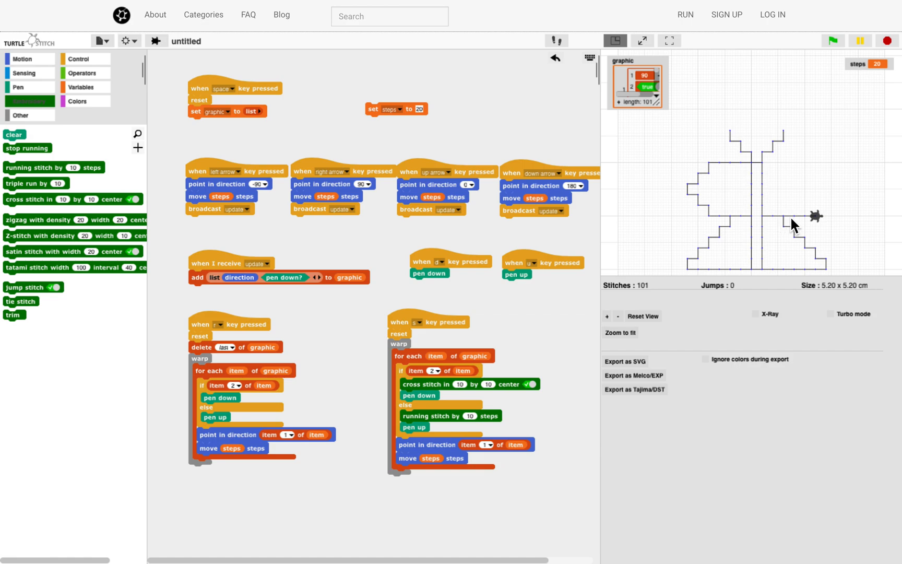
{"action": "key", "text": "r"}
{"action": "key", "text": "Up"}
{"action": "key", "text": "Right"}
{"action": "key", "text": "Up"}
{"action": "key", "text": "Right"}
{"action": "key", "text": "Up"}
{"action": "key", "text": "Left"}
{"action": "key", "text": "Up"}
{"action": "key", "text": "Left"}
{"action": "key", "text": "Up"}
{"action": "key", "text": "Left"}
{"action": "key", "text": "Left"}
{"action": "key", "text": "Left"}
{"action": "key", "text": "Left"}
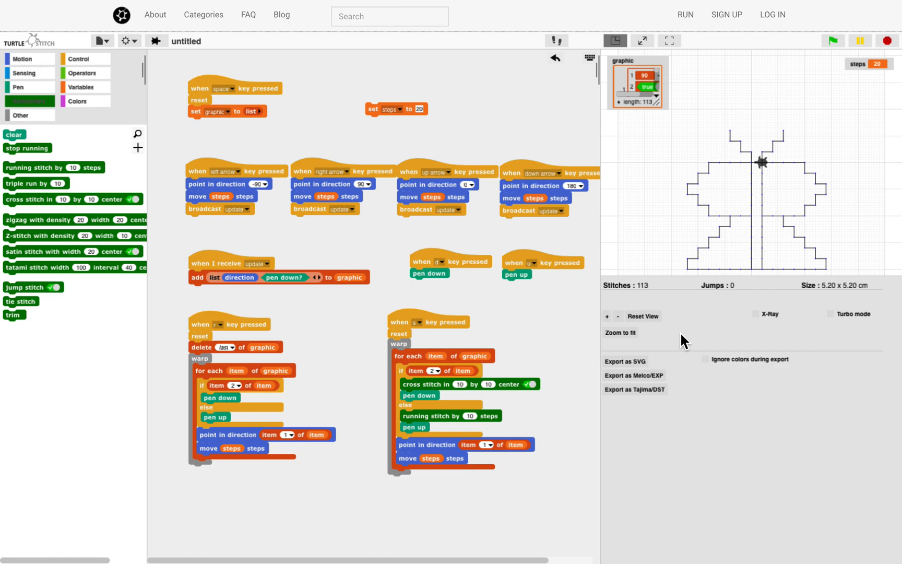
Redraw the butterfly in width-5 cross stitches, then again at step length 40 for about 10.60 × 10.50 cm
{"action": "key", "text": "s"}
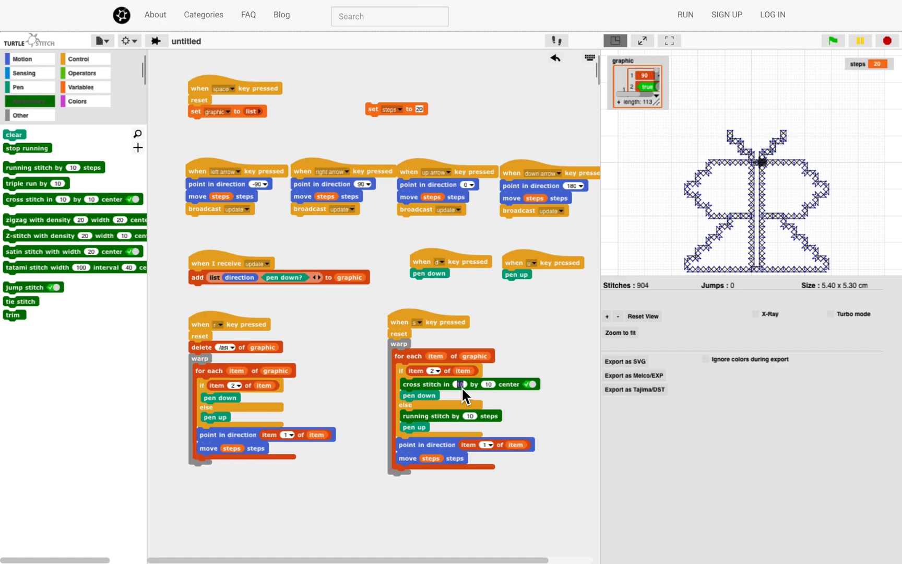
{"action": "type", "text": "5"}
{"action": "type", "text": "s"}
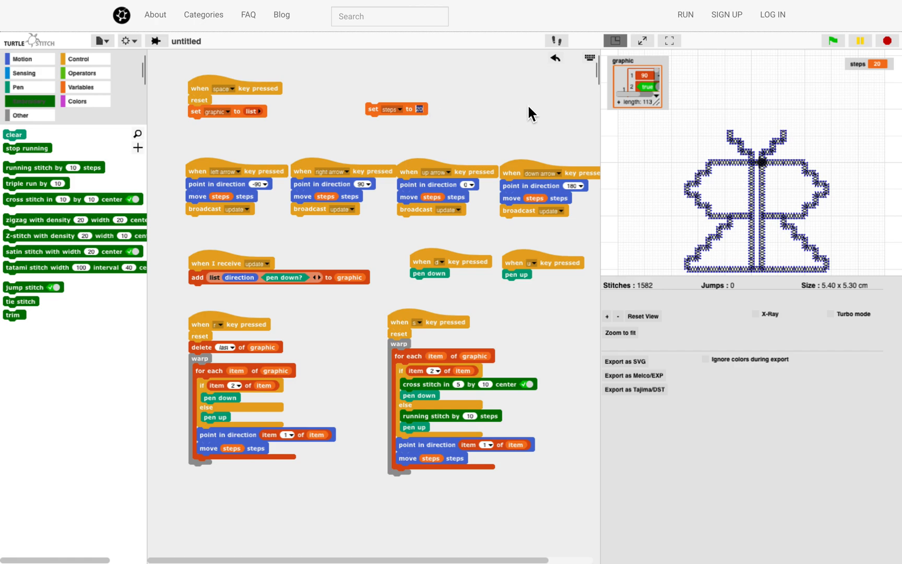
{"action": "type", "text": "40"}
{"action": "key", "text": "s"}
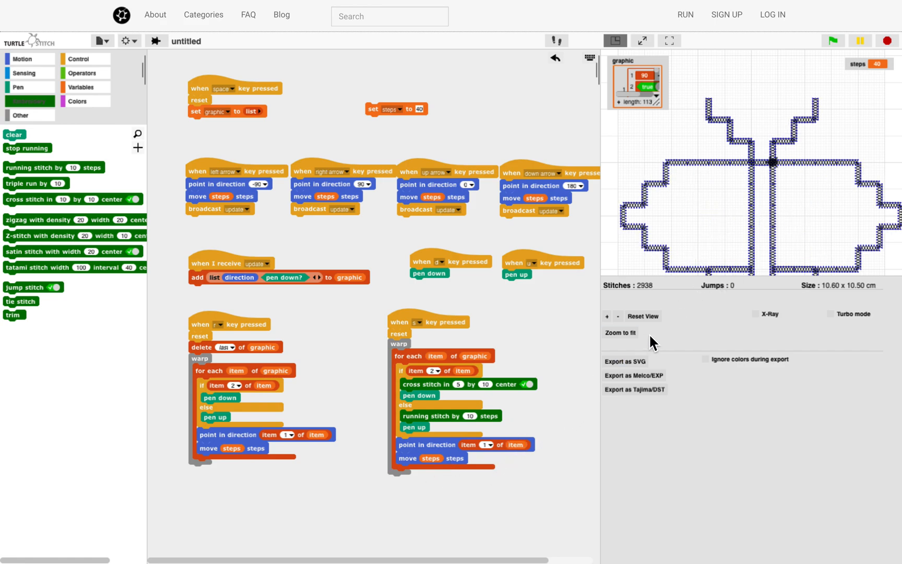